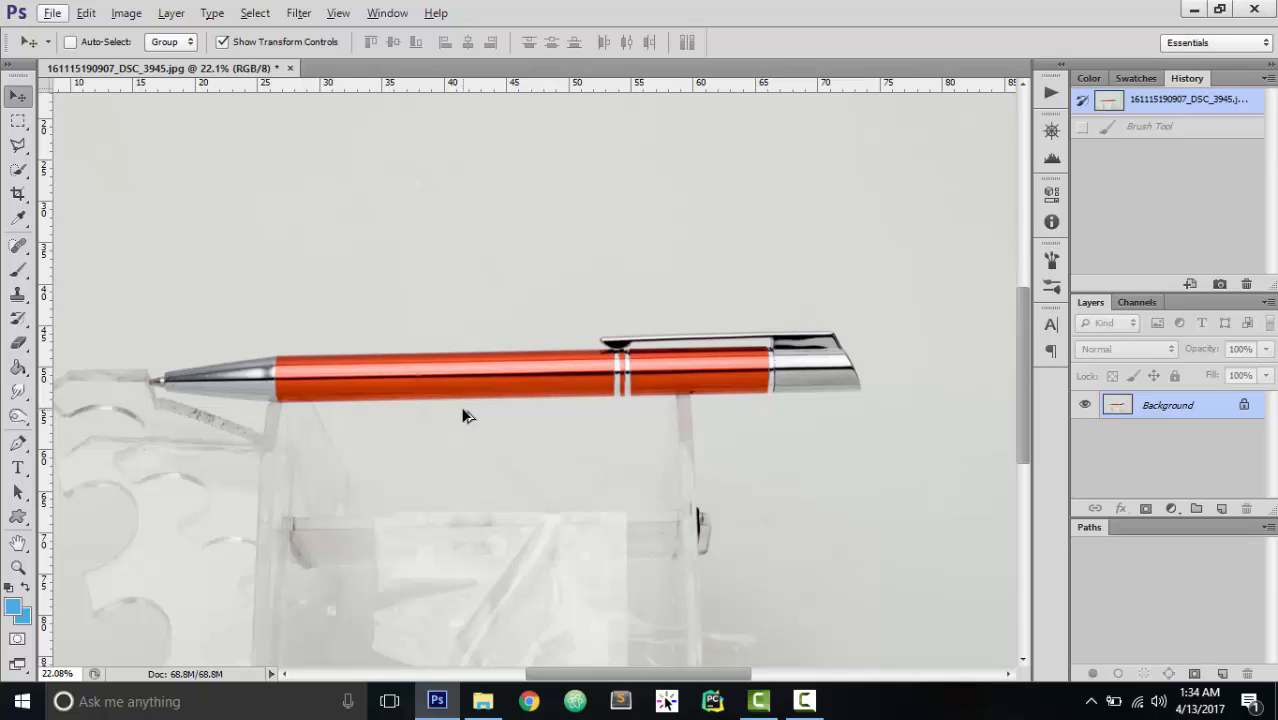
- Start a Pen tool path with Exclude Overlapping Shapes at the lower side of the writing tip and curve it around to the upper side
{"action": "left_click", "coordinate": [18, 444]}
{"action": "left_click", "coordinate": [364, 42]}
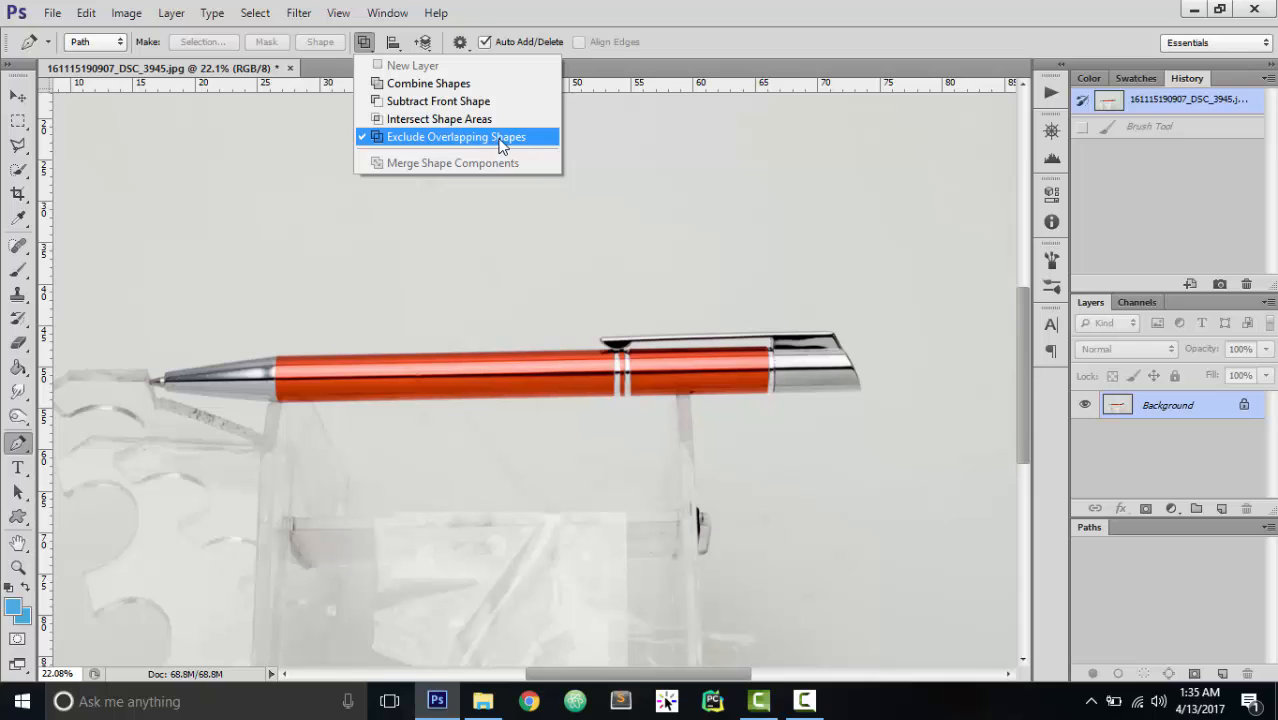
{"action": "left_click", "coordinate": [875, 3]}
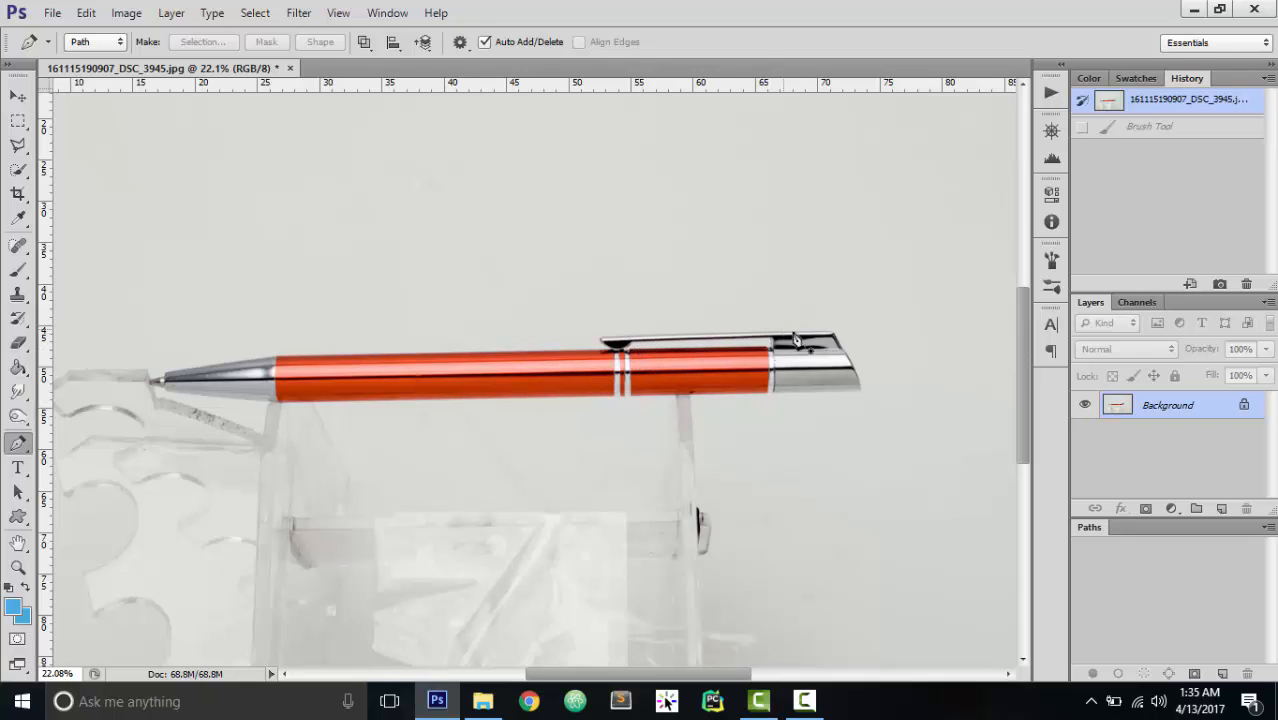
{"action": "scroll", "coordinate": [152, 380], "scroll_direction": "up", "scroll_amount": 7}
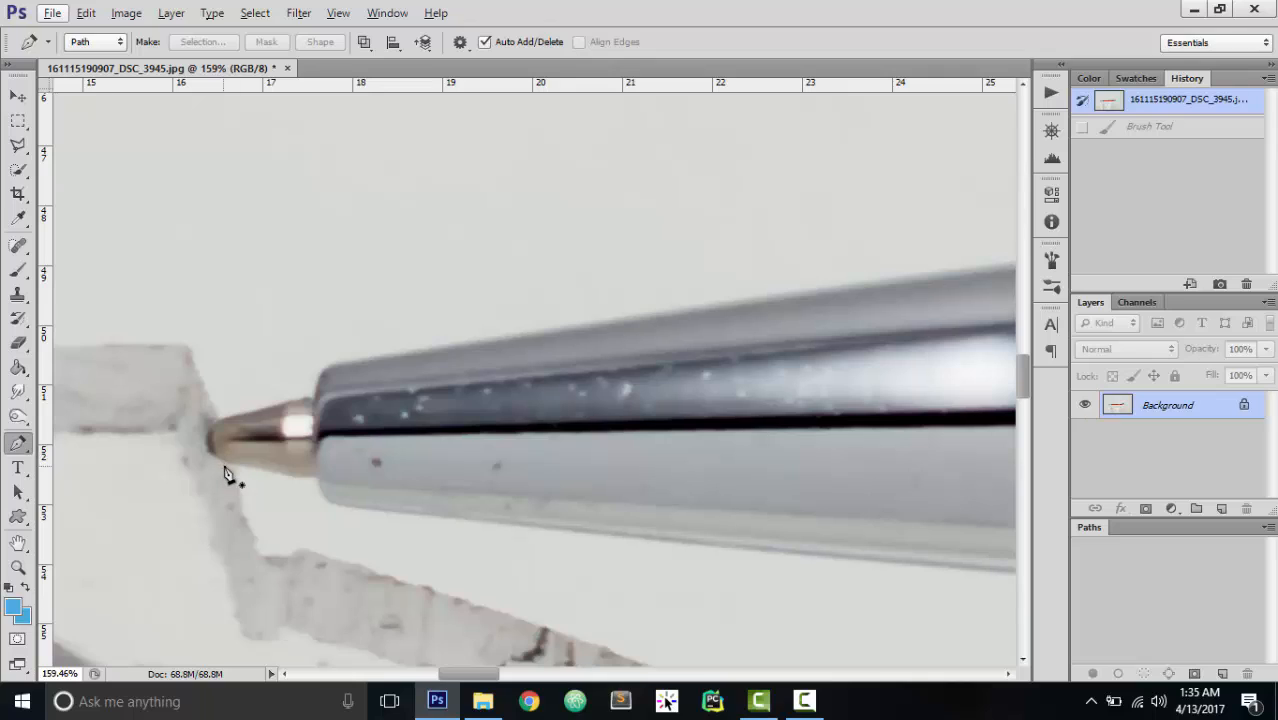
{"action": "left_click", "coordinate": [229, 462]}
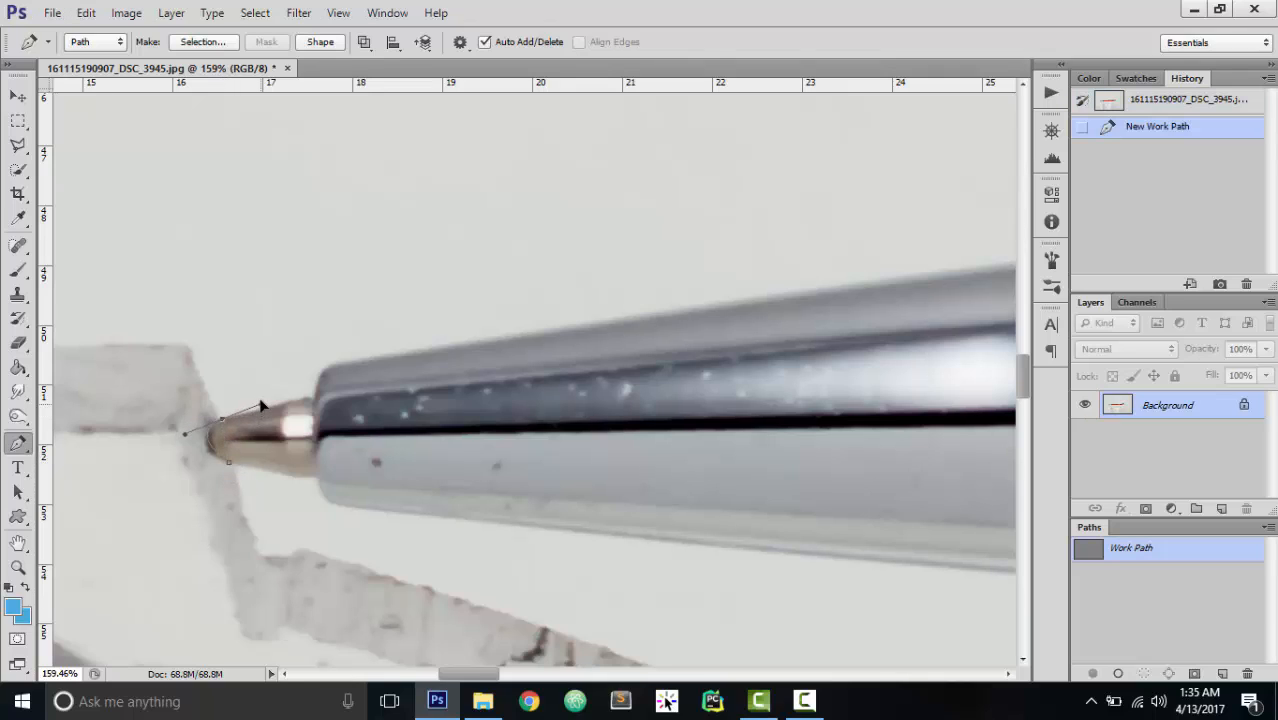
{"action": "left_click_drag", "start_coordinate": [260, 405], "coordinate": [260, 398]}
{"action": "left_click_drag", "start_coordinate": [260, 398], "coordinate": [260, 398]}
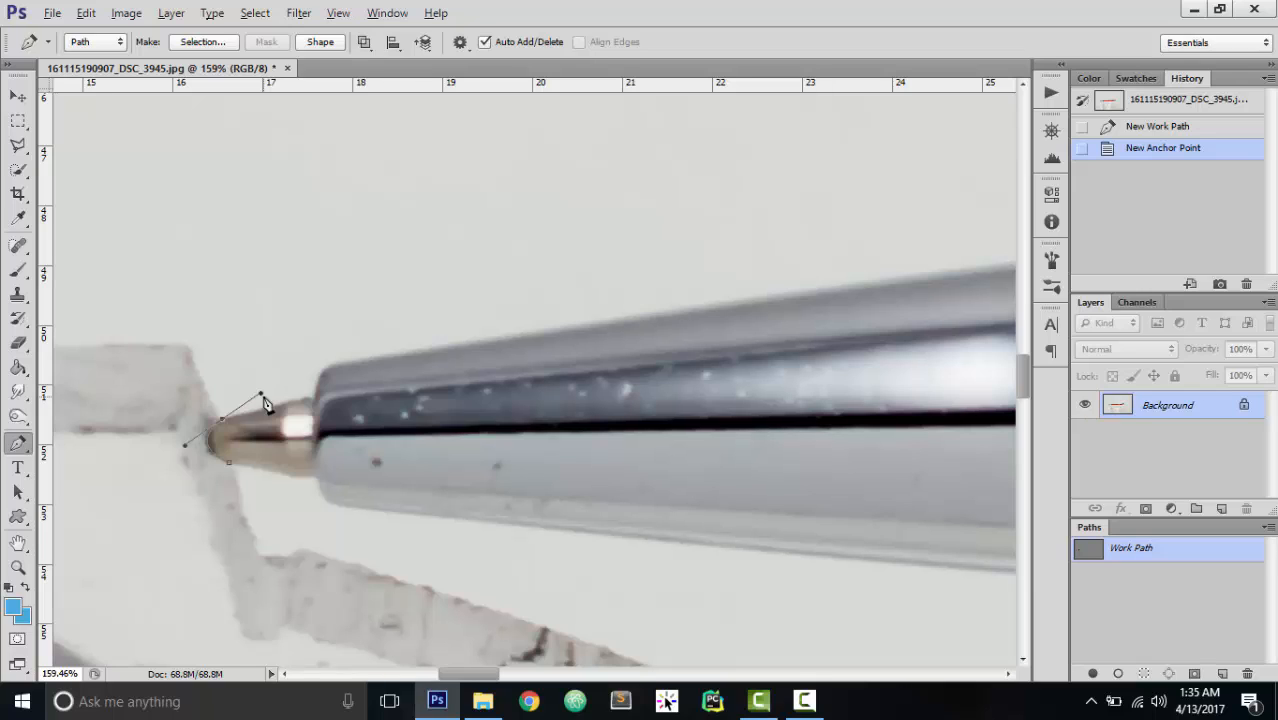
- Extend the path along the writing tip's upper edge to the metal cone, adjusting the direction handle so the segment follows the edge
{"action": "left_click_drag", "start_coordinate": [262, 390], "coordinate": [211, 217]}
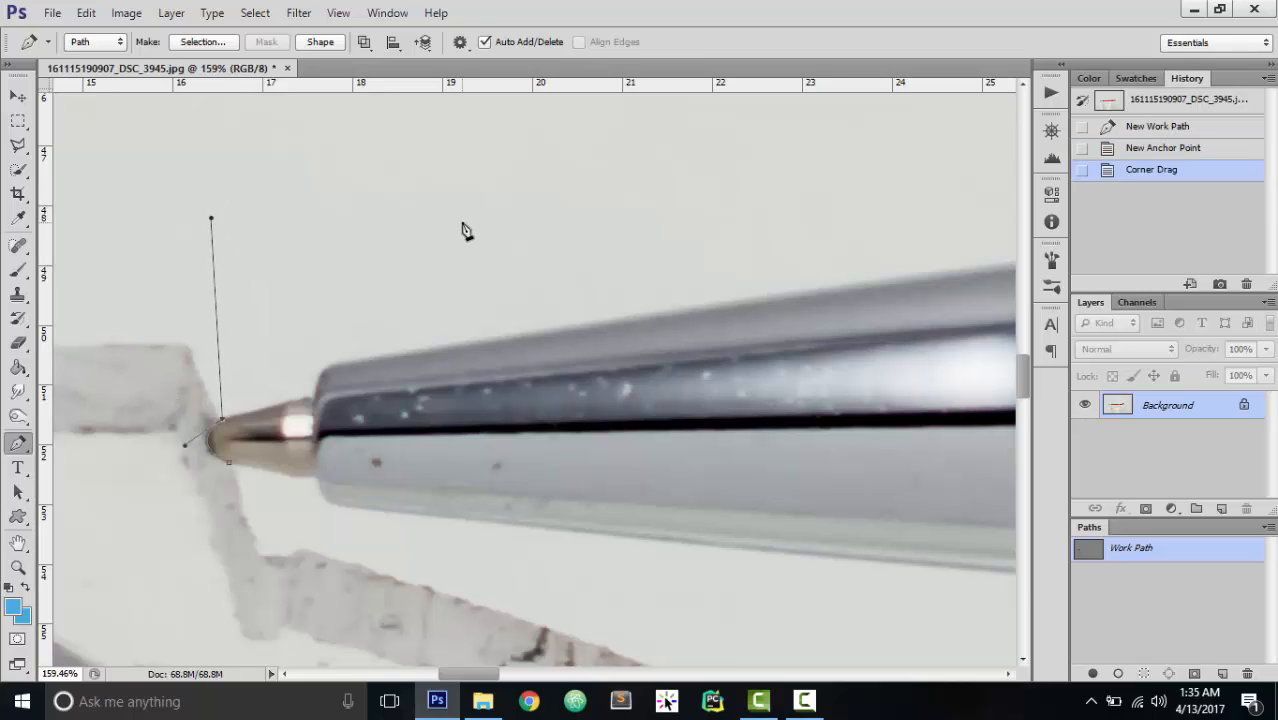
{"action": "left_click", "coordinate": [316, 408]}
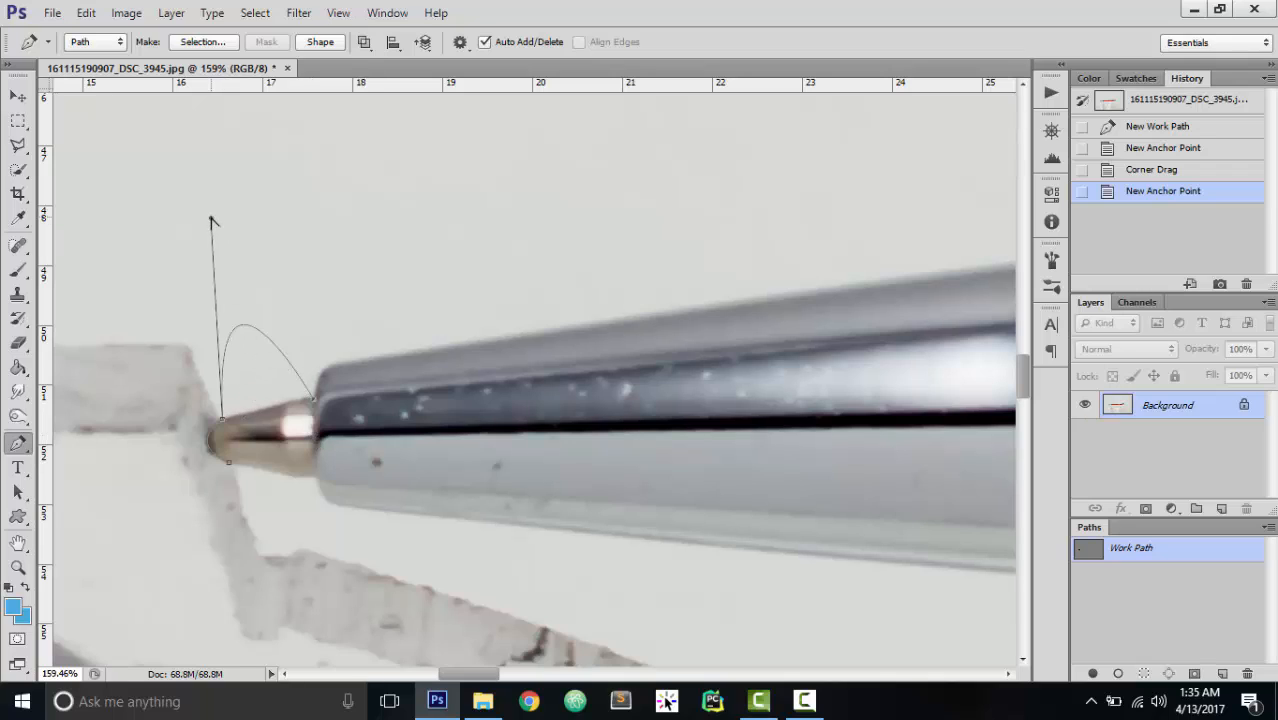
{"action": "left_click_drag", "start_coordinate": [237, 262], "coordinate": [250, 407]}
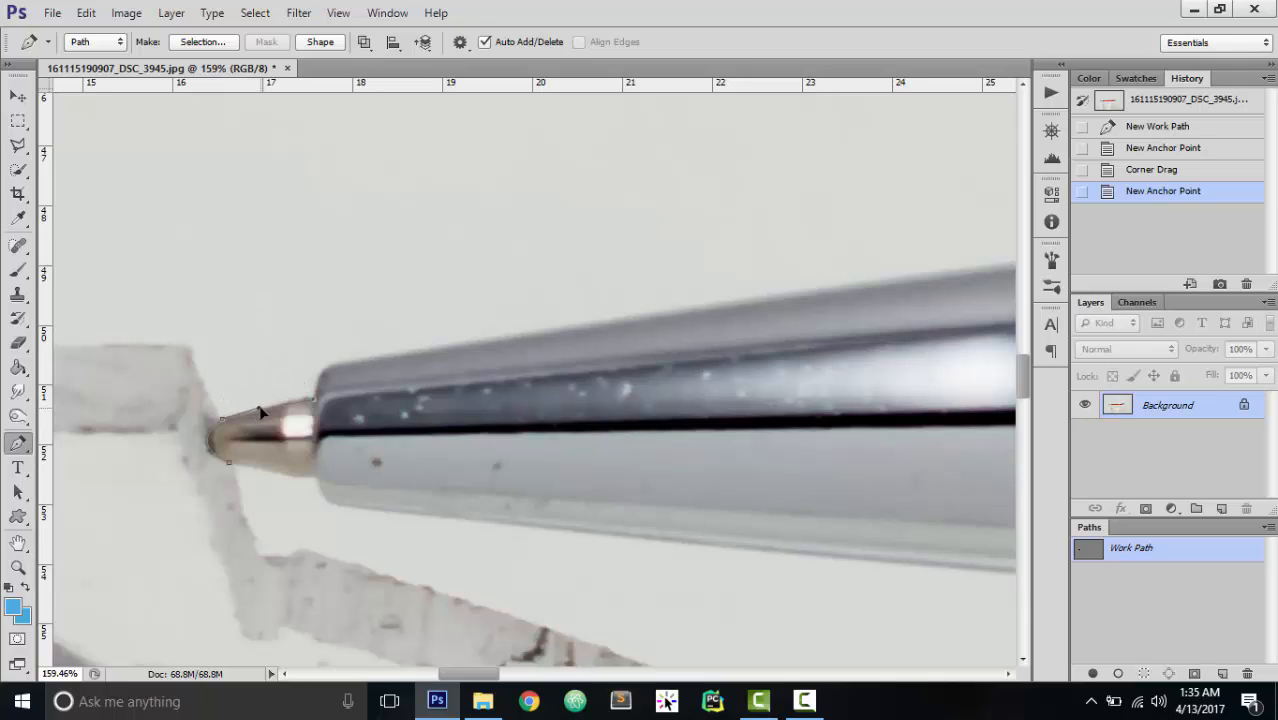
{"action": "left_click_drag", "start_coordinate": [259, 408], "coordinate": [259, 408]}
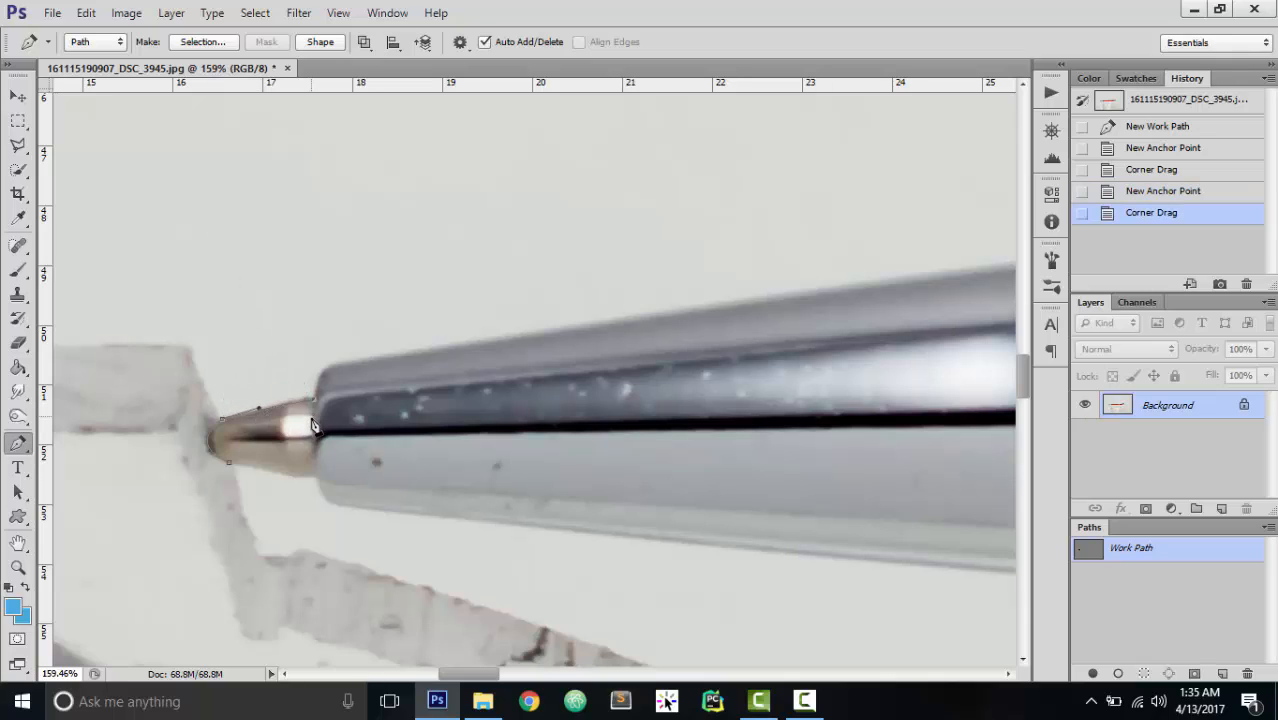
- Trace the front upper corner of the metal cone, moving the corner anchor onto the edge and rounding it with curve handles
{"action": "left_click", "coordinate": [349, 386]}
{"action": "left_click", "coordinate": [396, 357]}
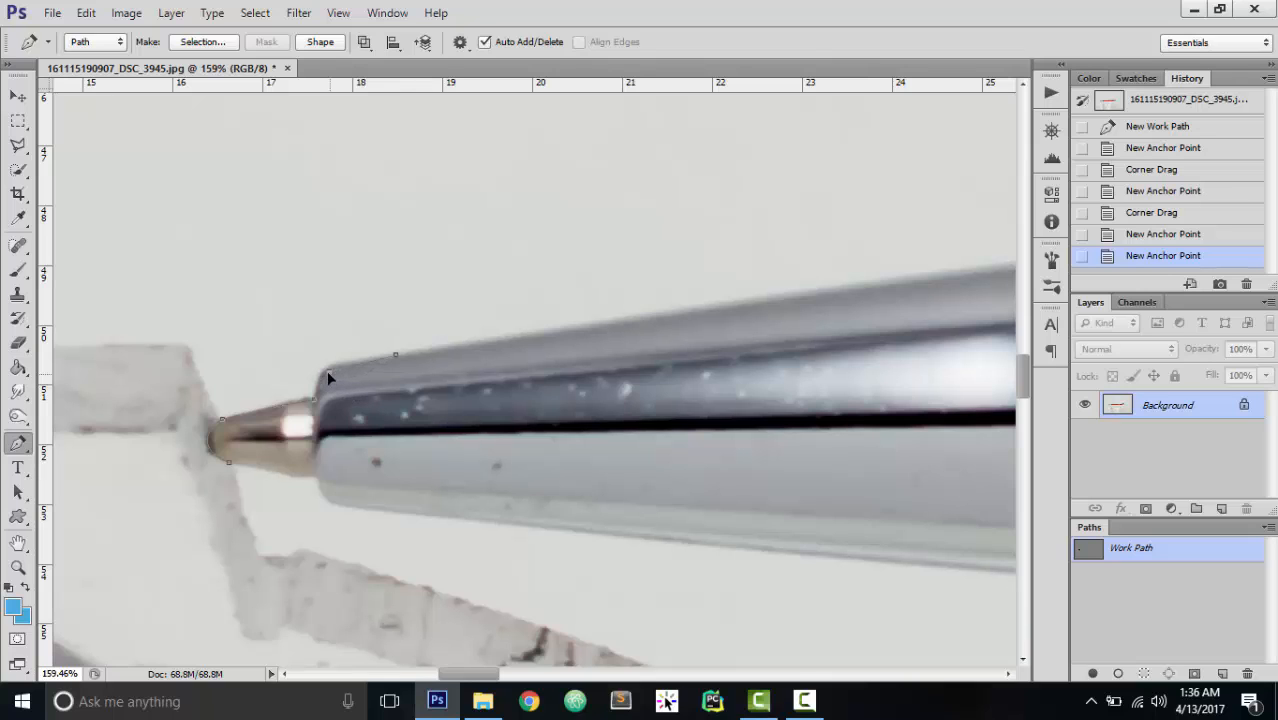
{"action": "left_click_drag", "start_coordinate": [325, 368], "coordinate": [337, 371]}
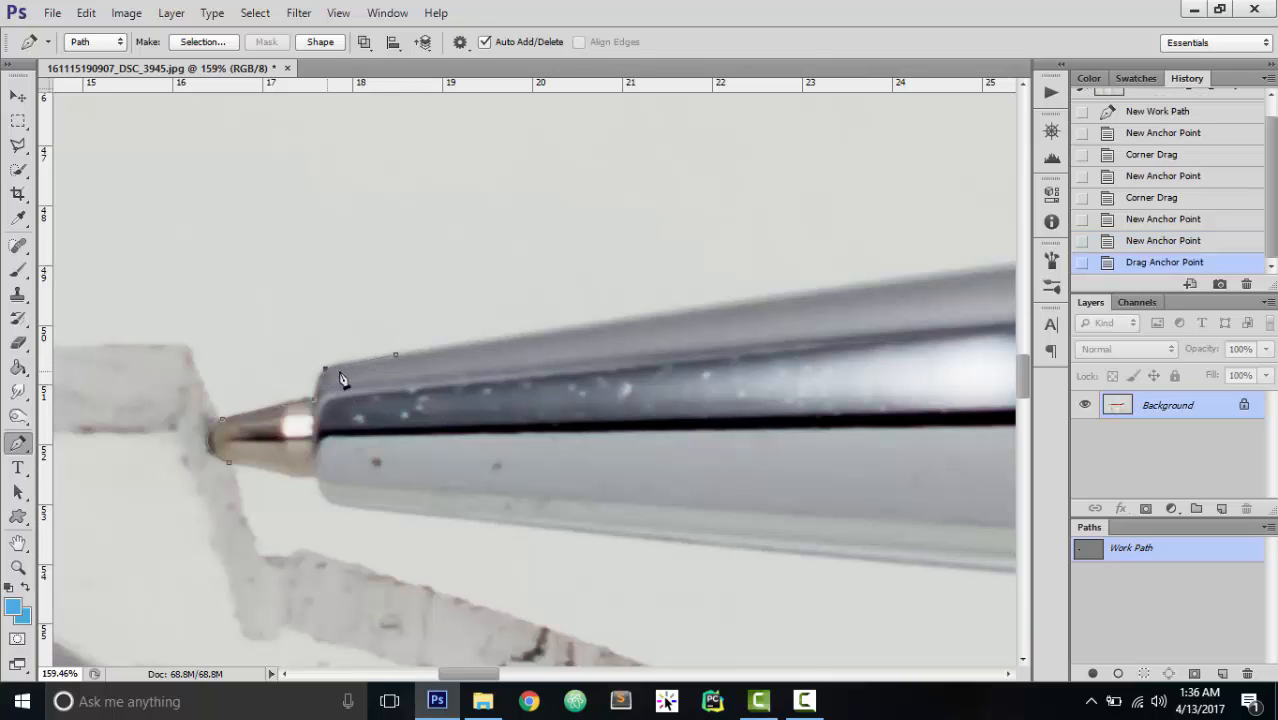
{"action": "scroll", "coordinate": [354, 365], "scroll_direction": "up", "scroll_amount": 3}
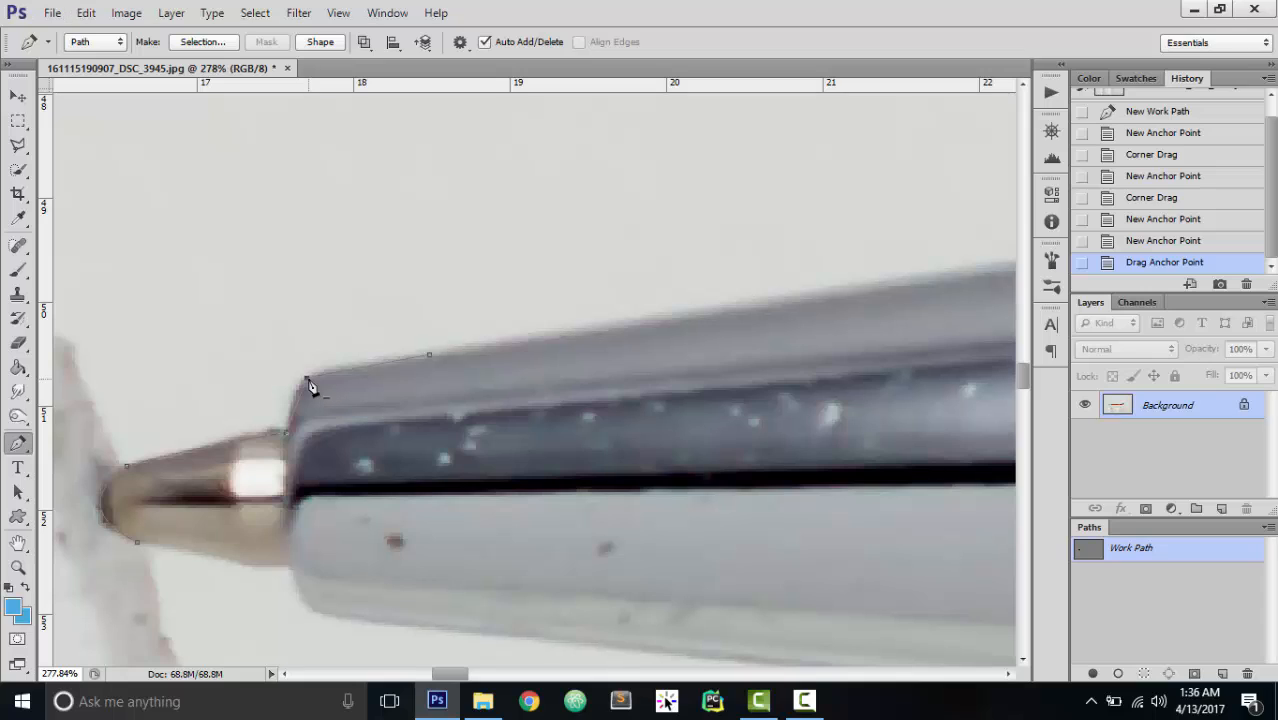
{"action": "mouse_move", "coordinate": [307, 382]}
{"action": "left_mouse_down"}
{"action": "mouse_move", "coordinate": [365, 337]}
{"action": "mouse_move", "coordinate": [316, 368]}
{"action": "left_mouse_up"}
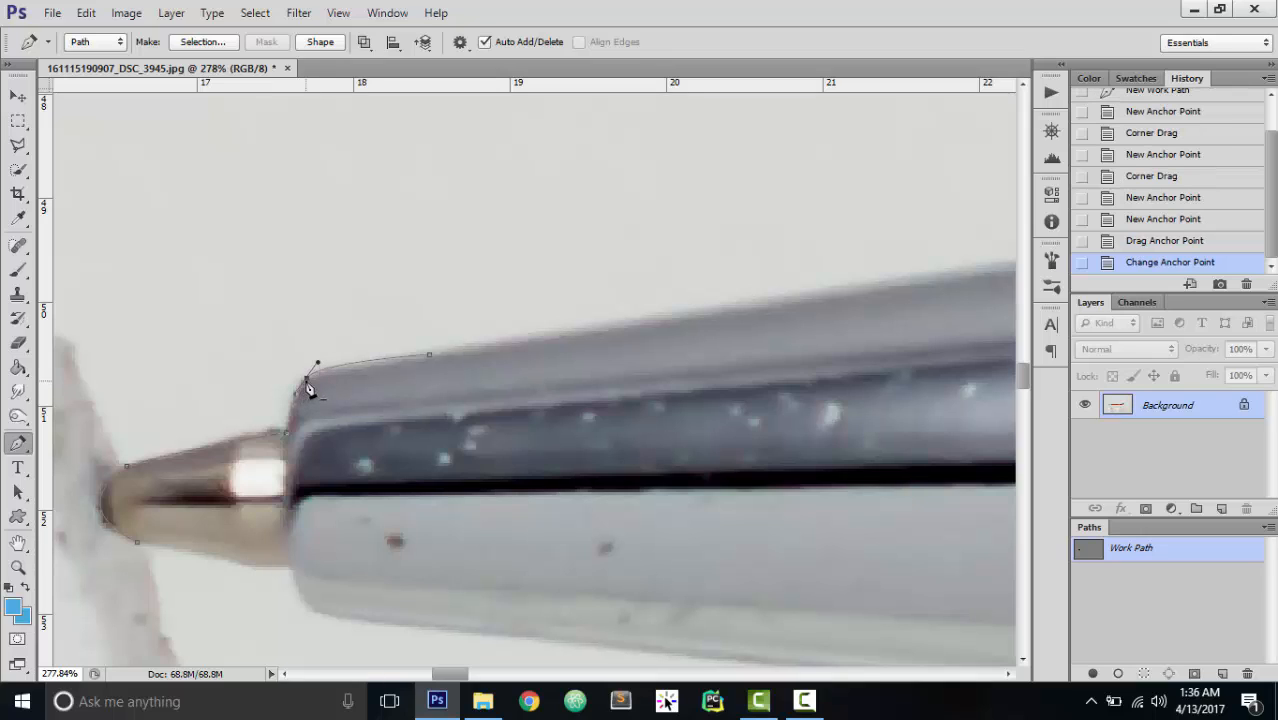
- Continue the path along the metal cone's upper edge and onto the start of the orange barrel
{"action": "scroll", "coordinate": [357, 382], "scroll_direction": "down", "scroll_amount": 8}
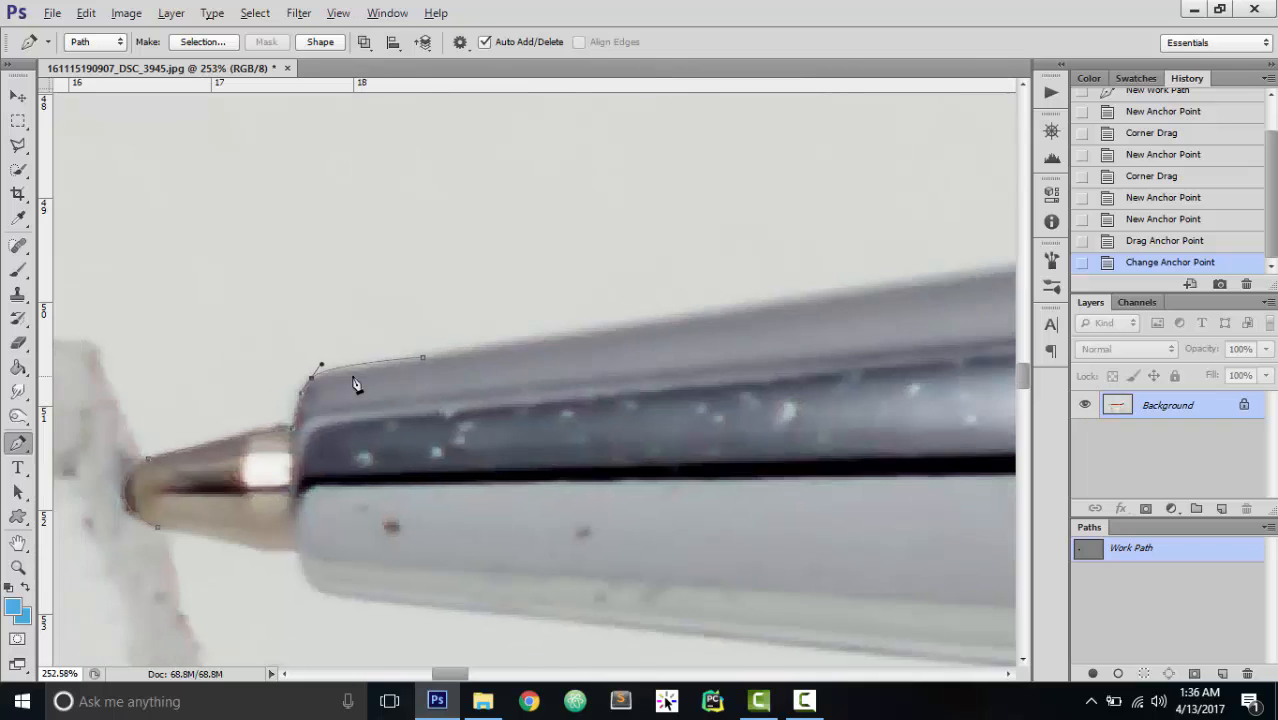
{"action": "scroll", "coordinate": [770, 320], "scroll_direction": "right", "scroll_amount": 1}
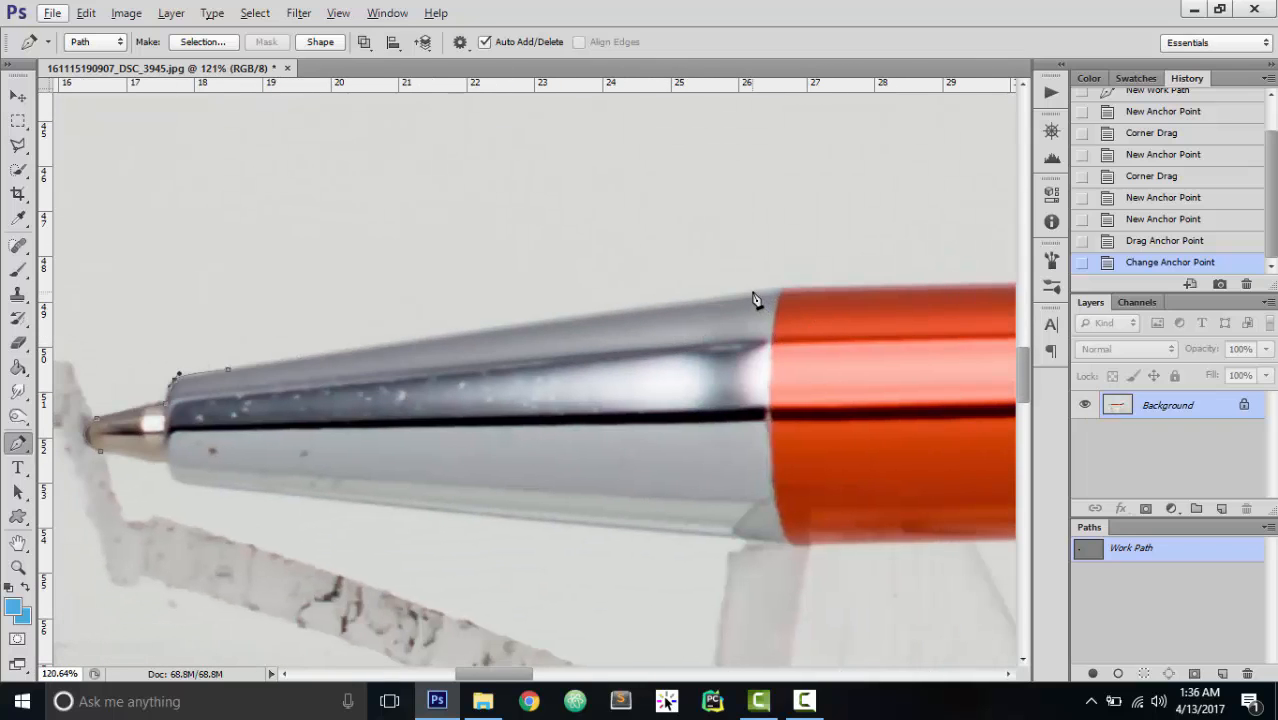
{"action": "left_click", "coordinate": [756, 293]}
{"action": "scroll", "coordinate": [770, 305], "scroll_direction": "right", "scroll_amount": 3}
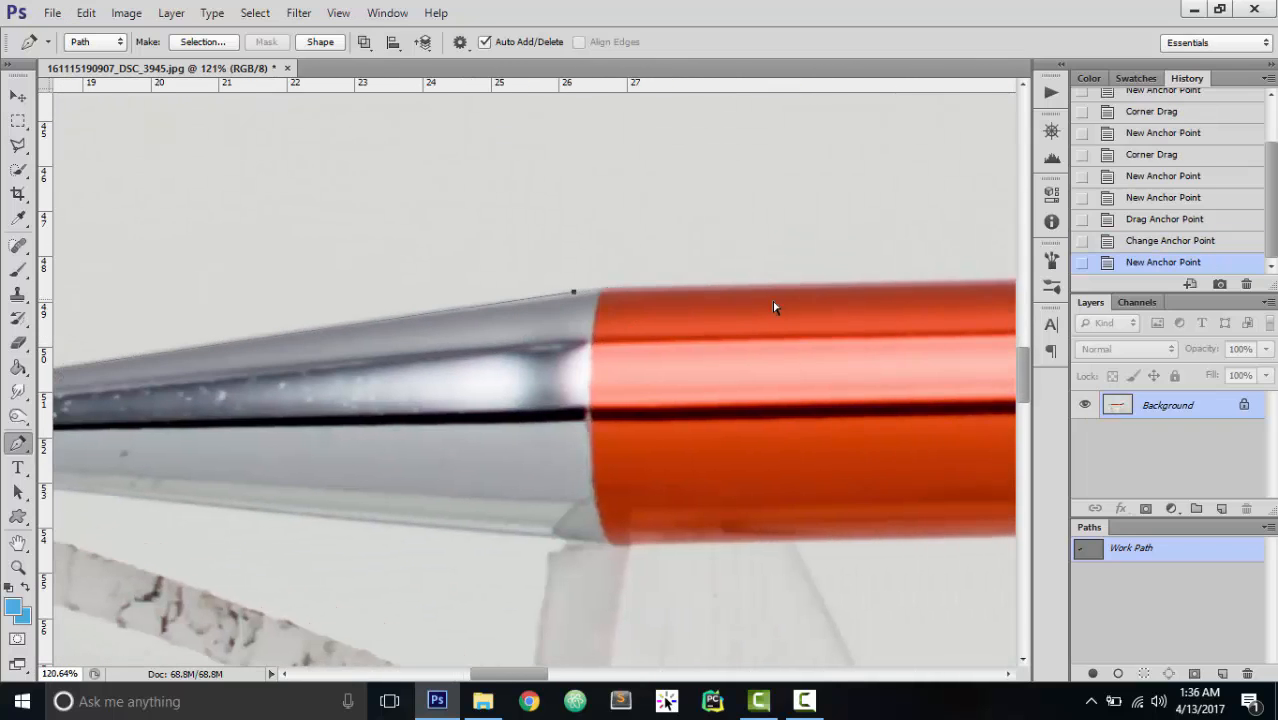
{"action": "left_click", "coordinate": [623, 292]}
- Trace the orange barrel's upper edge with spaced anchor points up to where the clip meets the barrel
{"action": "scroll", "coordinate": [716, 314], "scroll_direction": "right", "scroll_amount": 5}
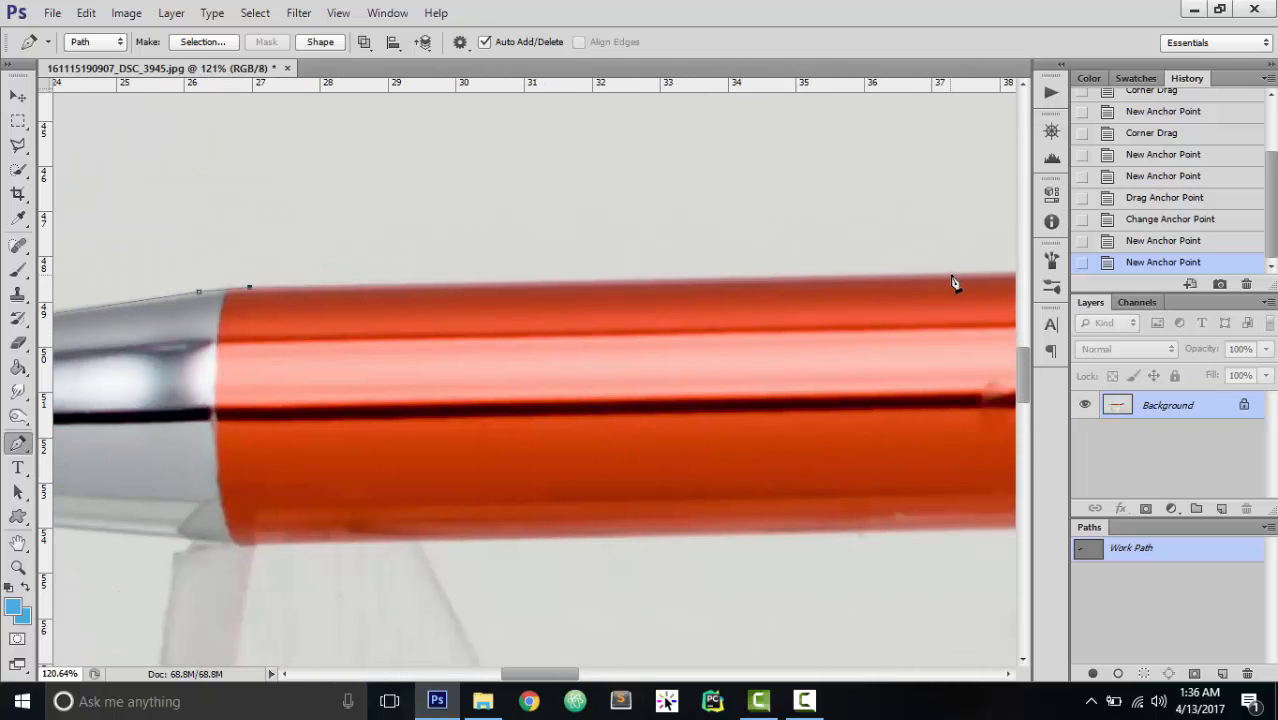
{"action": "left_click", "coordinate": [952, 280]}
{"action": "scroll", "coordinate": [955, 281], "scroll_direction": "right", "scroll_amount": 7}
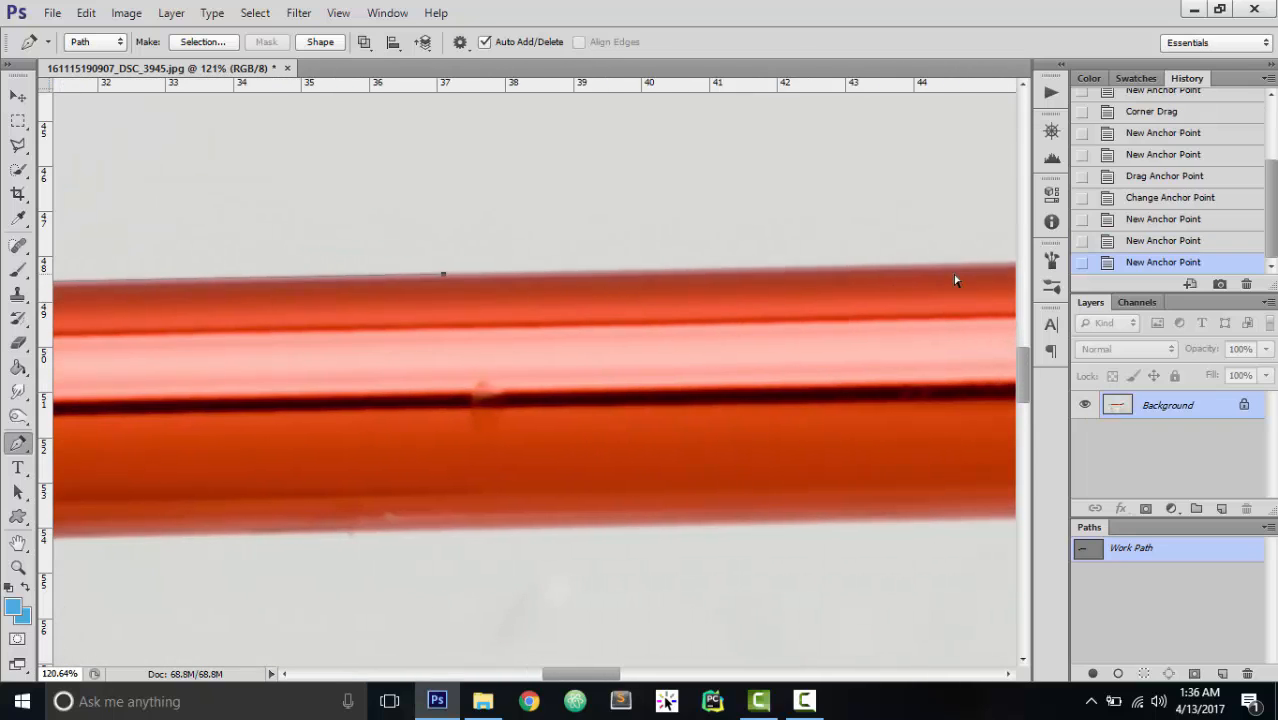
{"action": "scroll", "coordinate": [960, 275], "scroll_direction": "right", "scroll_amount": 1}
{"action": "left_click", "coordinate": [970, 268]}
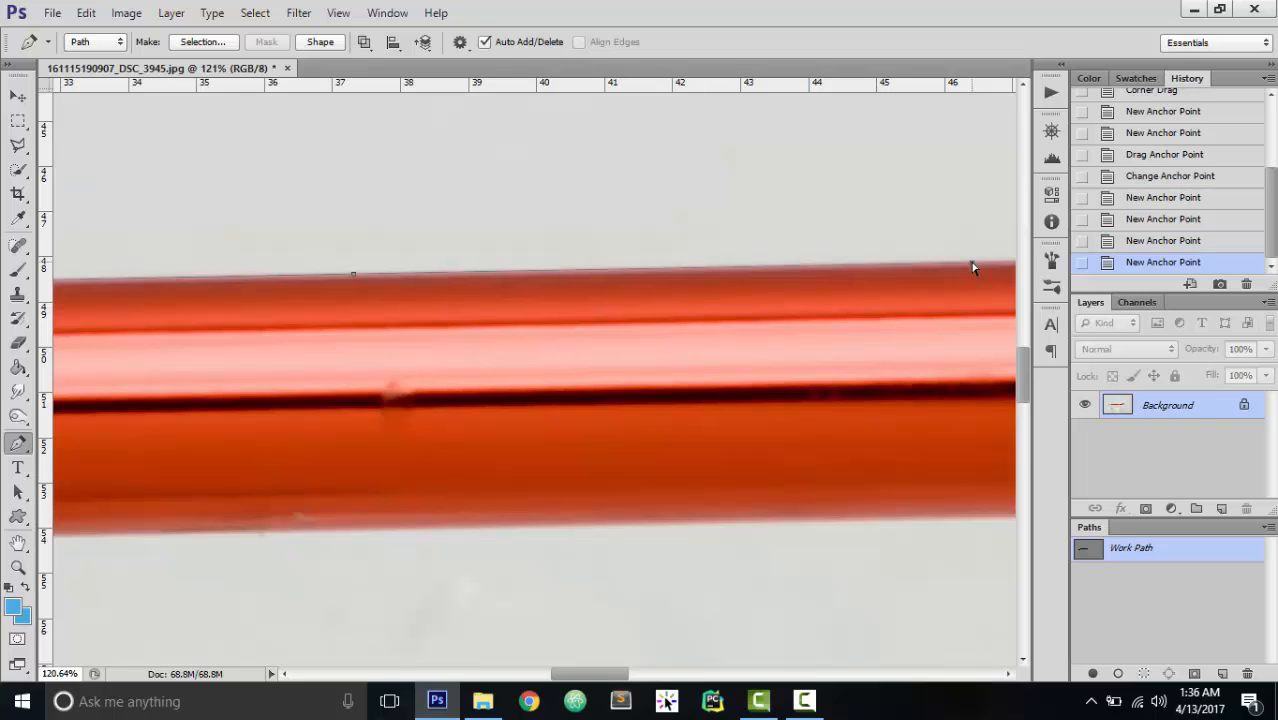
{"action": "scroll", "coordinate": [975, 268], "scroll_direction": "right", "scroll_amount": 7}
{"action": "scroll", "coordinate": [960, 268], "scroll_direction": "right", "scroll_amount": 1}
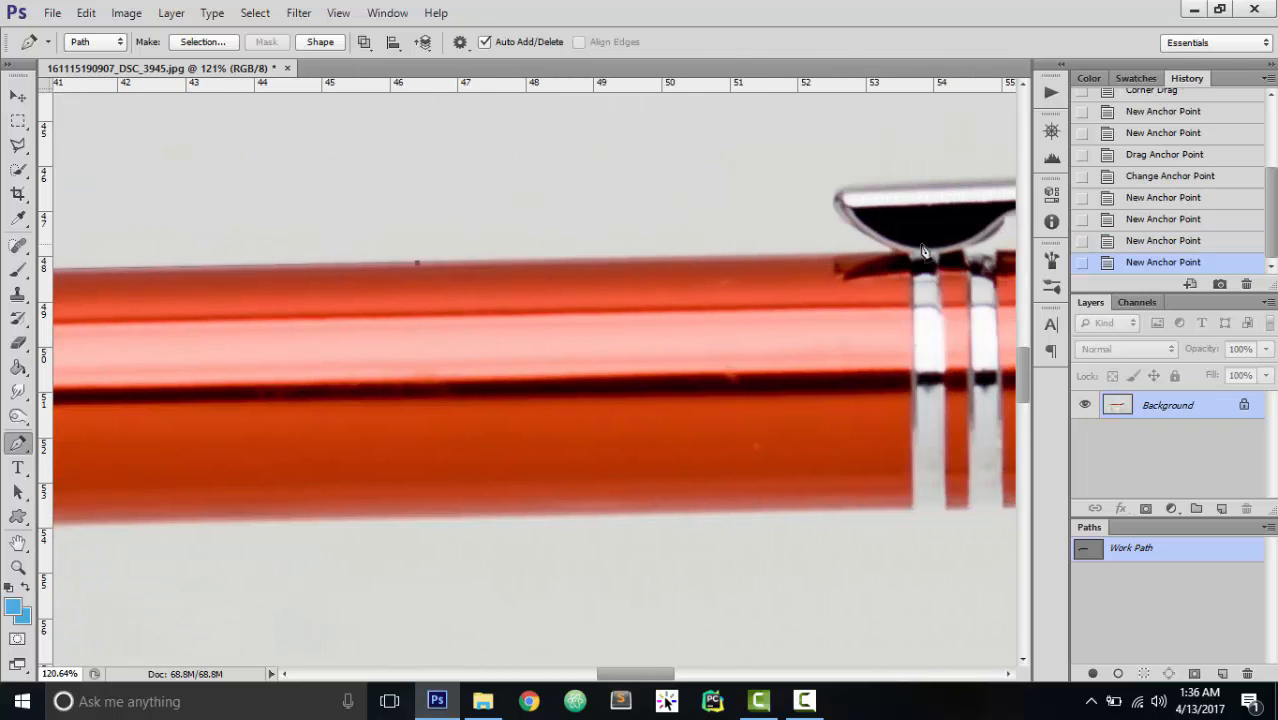
{"action": "scroll", "coordinate": [900, 267], "scroll_direction": "up", "scroll_amount": 2}
{"action": "left_click", "coordinate": [896, 263]}
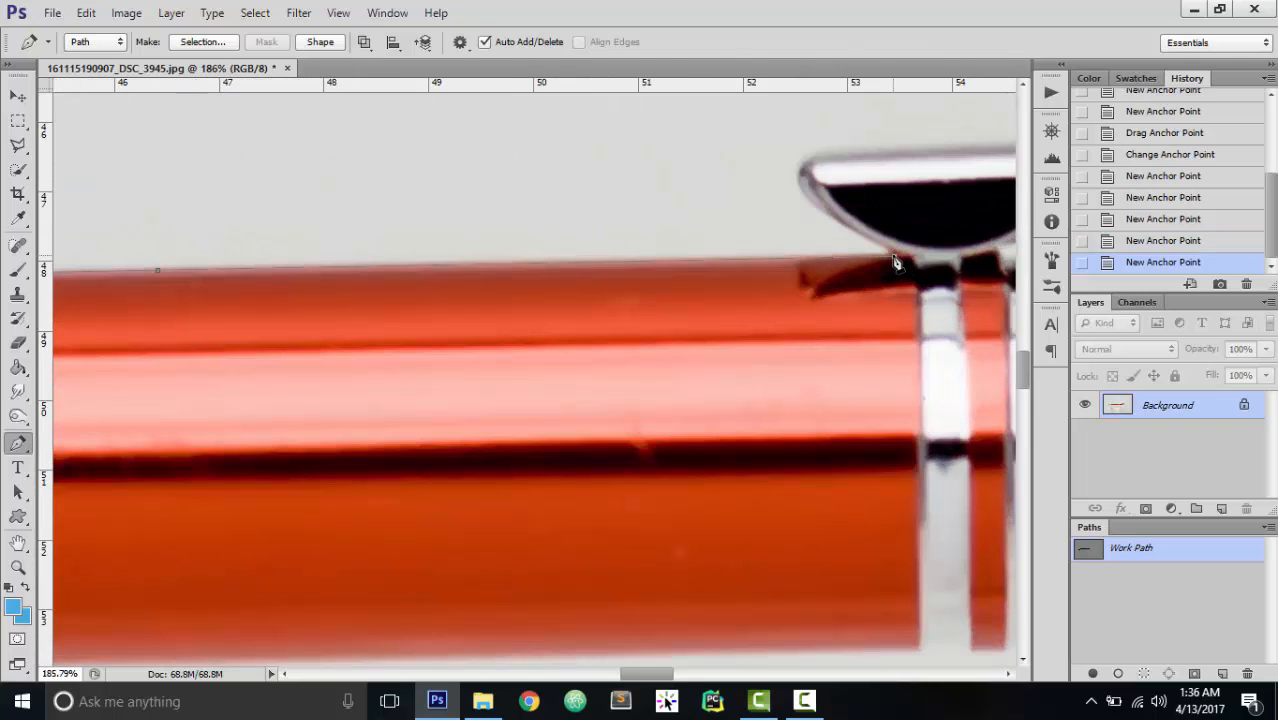
- Outline the underside of the clip's front end, adding two intermediate anchors and moving them onto the curved edge
{"action": "scroll", "coordinate": [893, 261], "scroll_direction": "up", "scroll_amount": 2}
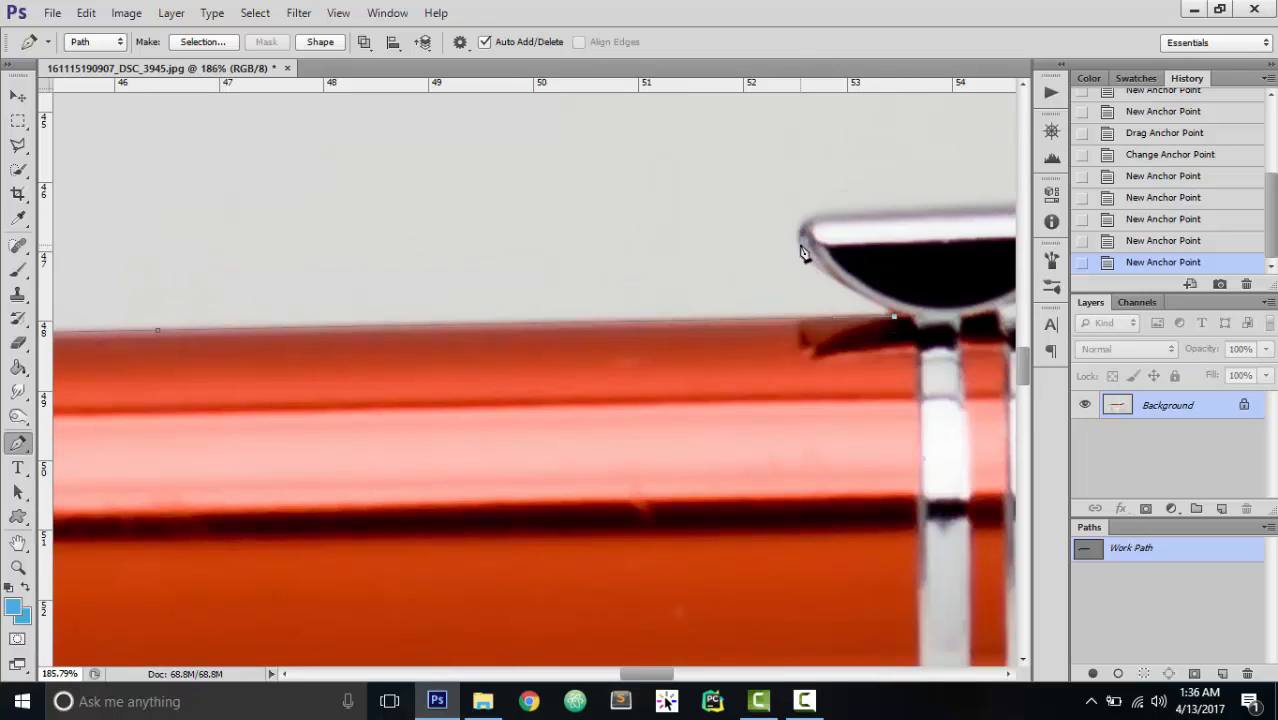
{"action": "left_click", "coordinate": [801, 246]}
{"action": "left_click", "coordinate": [838, 274]}
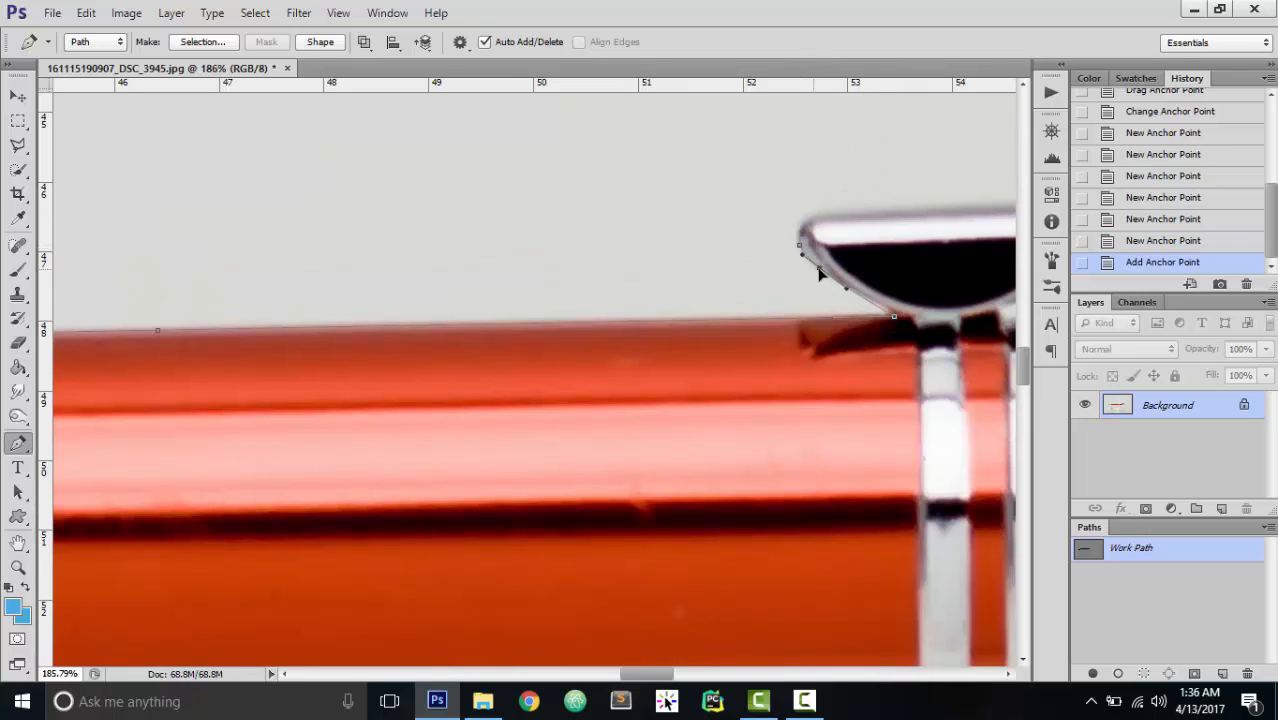
{"action": "left_click_drag", "start_coordinate": [816, 272], "coordinate": [850, 302]}
{"action": "left_click", "coordinate": [873, 306]}
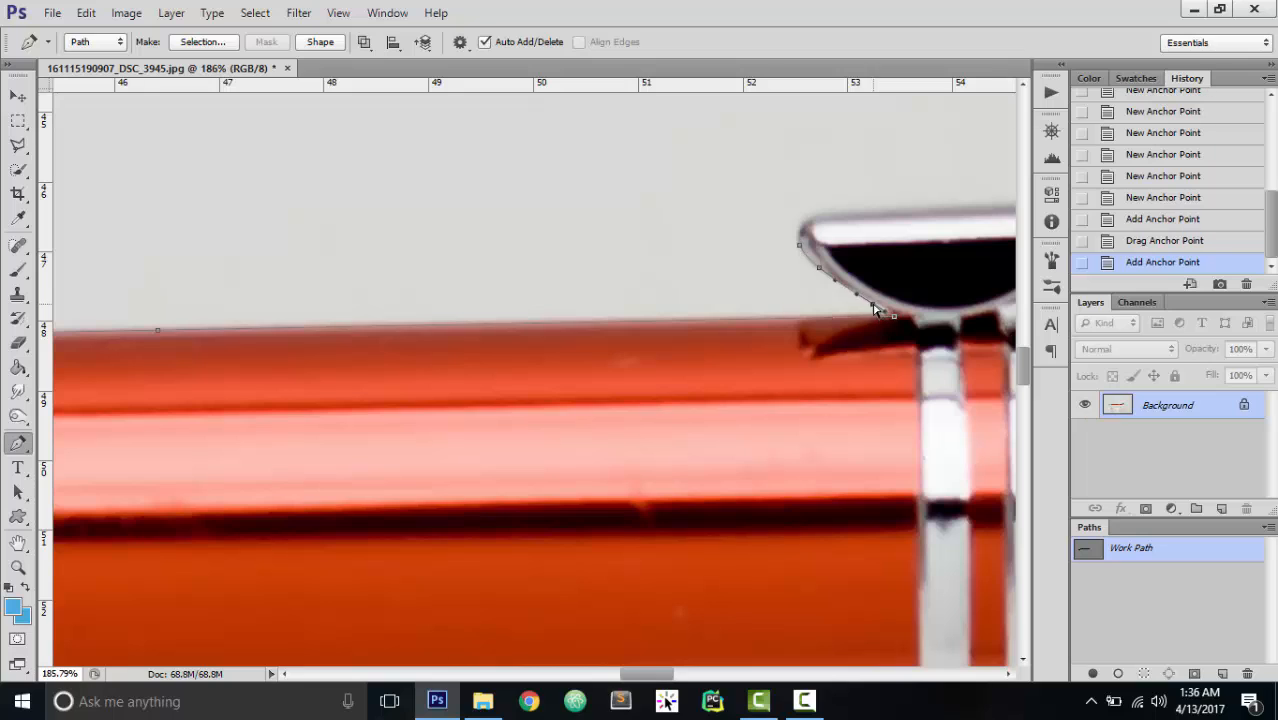
{"action": "left_click_drag", "start_coordinate": [875, 306], "coordinate": [876, 303]}
- Curve the path over the clip's front end and trace the clip's top edge to the pen's rear upper corner
{"action": "scroll", "coordinate": [813, 254], "scroll_direction": "up", "scroll_amount": 3}
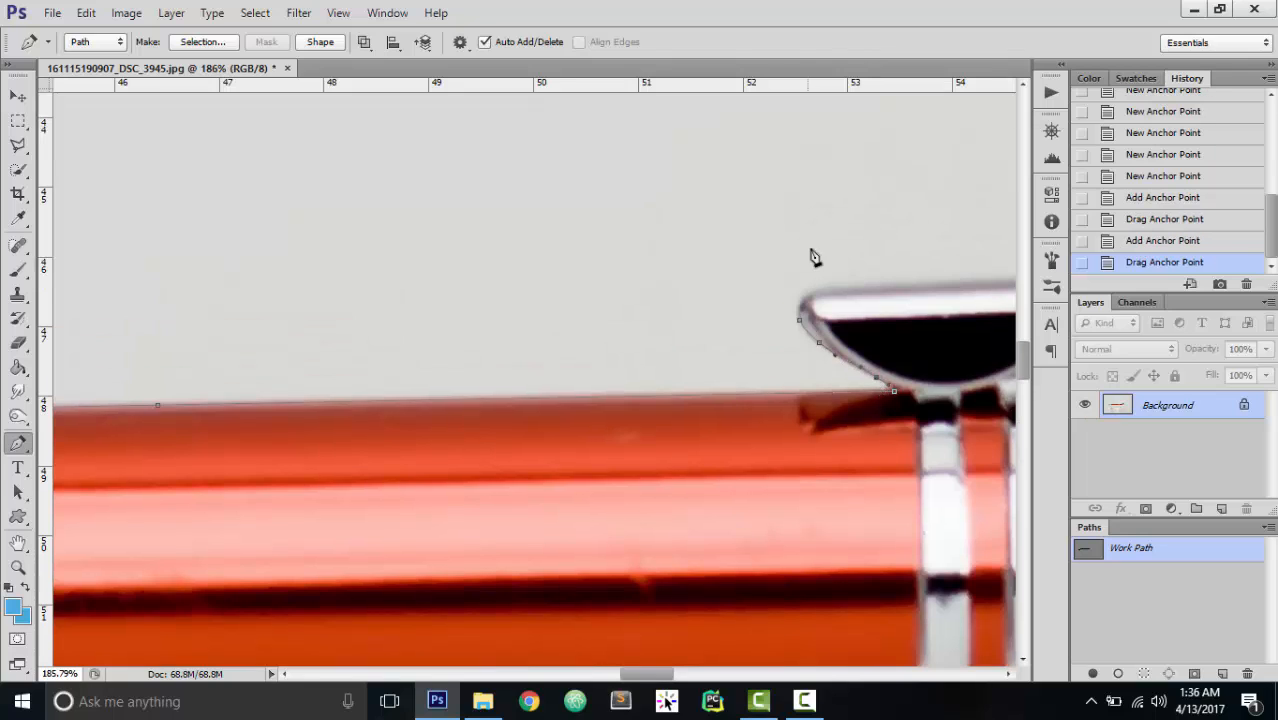
{"action": "scroll", "coordinate": [797, 293], "scroll_direction": "right", "scroll_amount": 4}
{"action": "left_click_drag", "start_coordinate": [653, 306], "coordinate": [704, 302]}
{"action": "scroll", "coordinate": [705, 305], "scroll_direction": "down", "scroll_amount": 5}
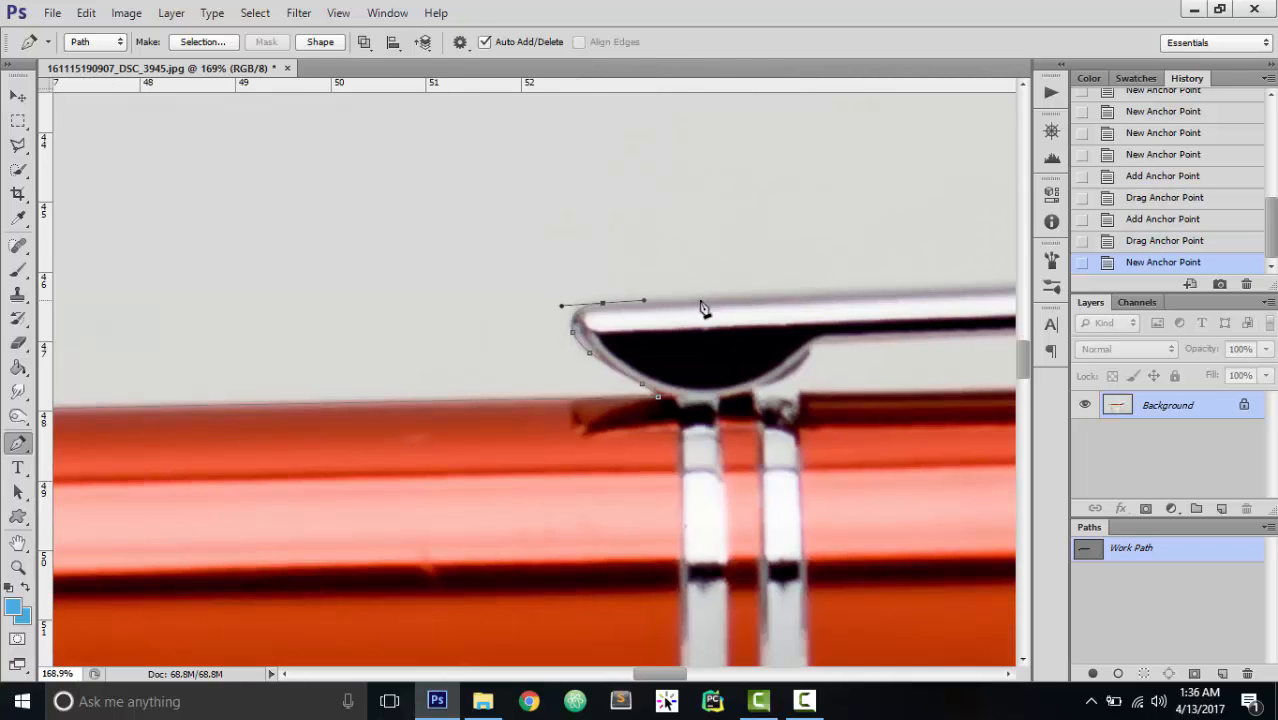
{"action": "scroll", "coordinate": [726, 307], "scroll_direction": "down", "scroll_amount": 3}
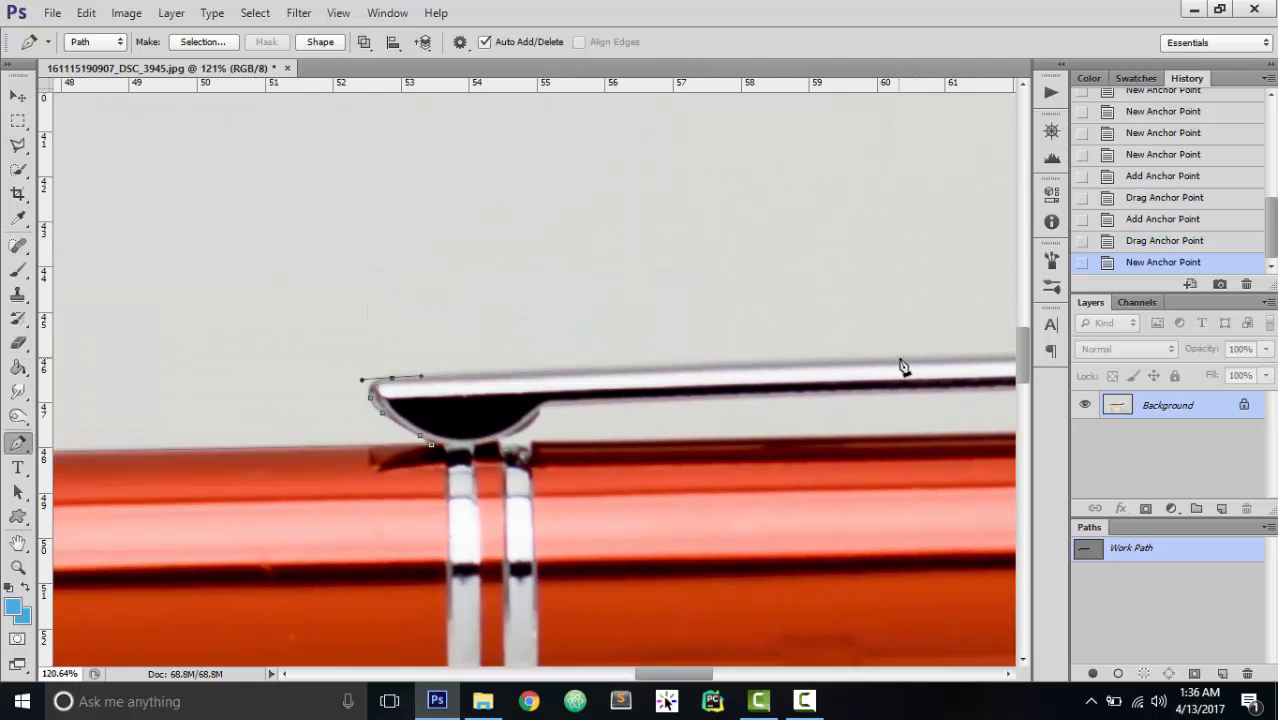
{"action": "left_click", "coordinate": [898, 363]}
{"action": "scroll", "coordinate": [900, 364], "scroll_direction": "down", "scroll_amount": 3}
{"action": "scroll", "coordinate": [900, 364], "scroll_direction": "right", "scroll_amount": 3}
{"action": "scroll", "coordinate": [859, 363], "scroll_direction": "up", "scroll_amount": 5}
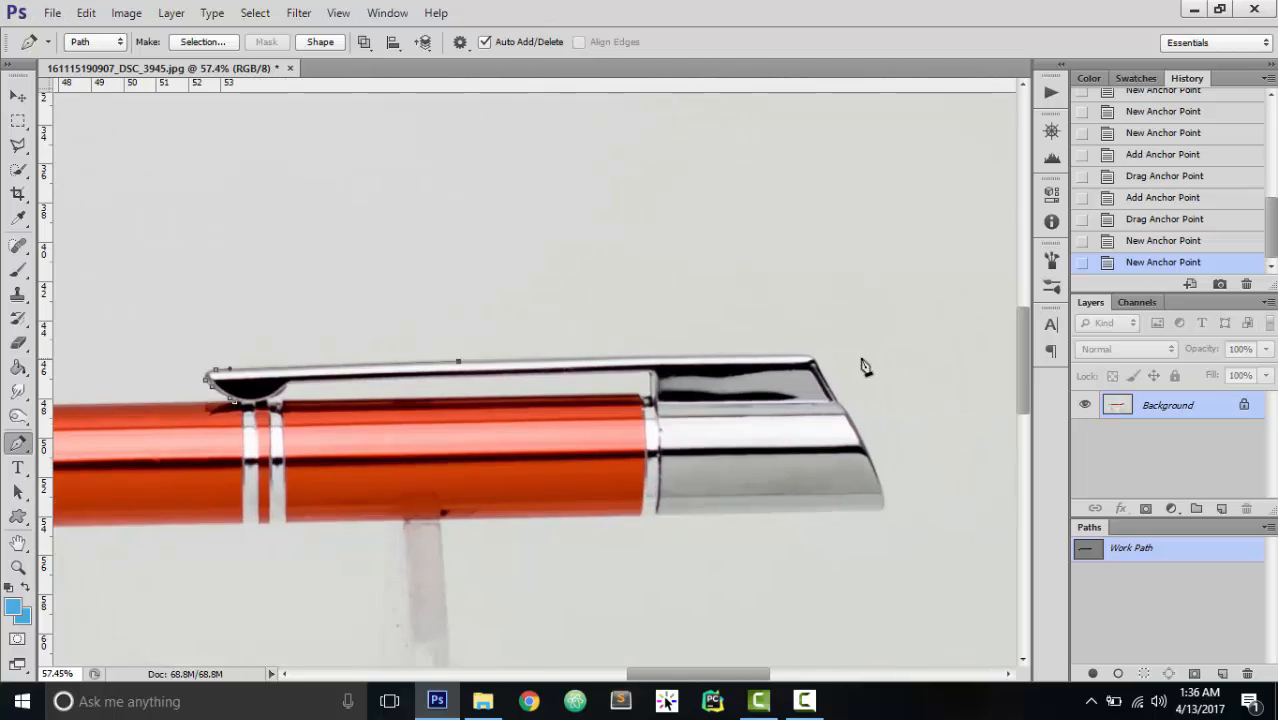
{"action": "left_click", "coordinate": [437, 365]}
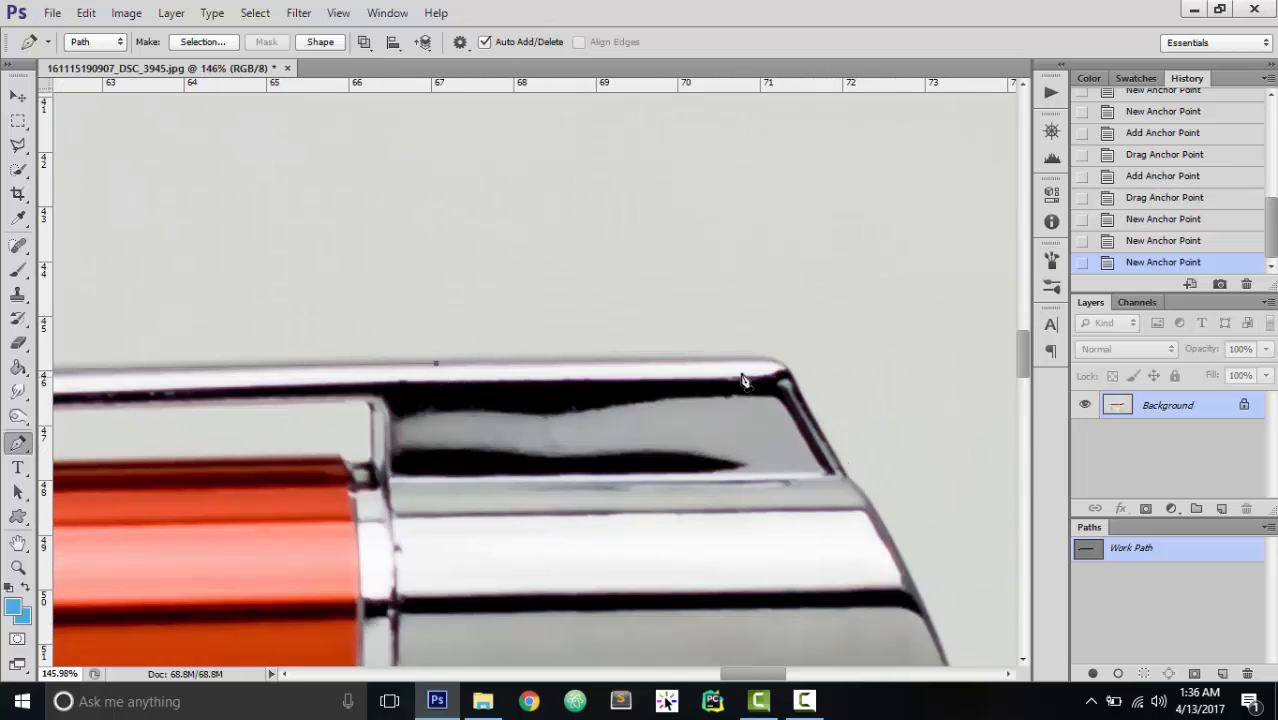
{"action": "left_click", "coordinate": [751, 360]}
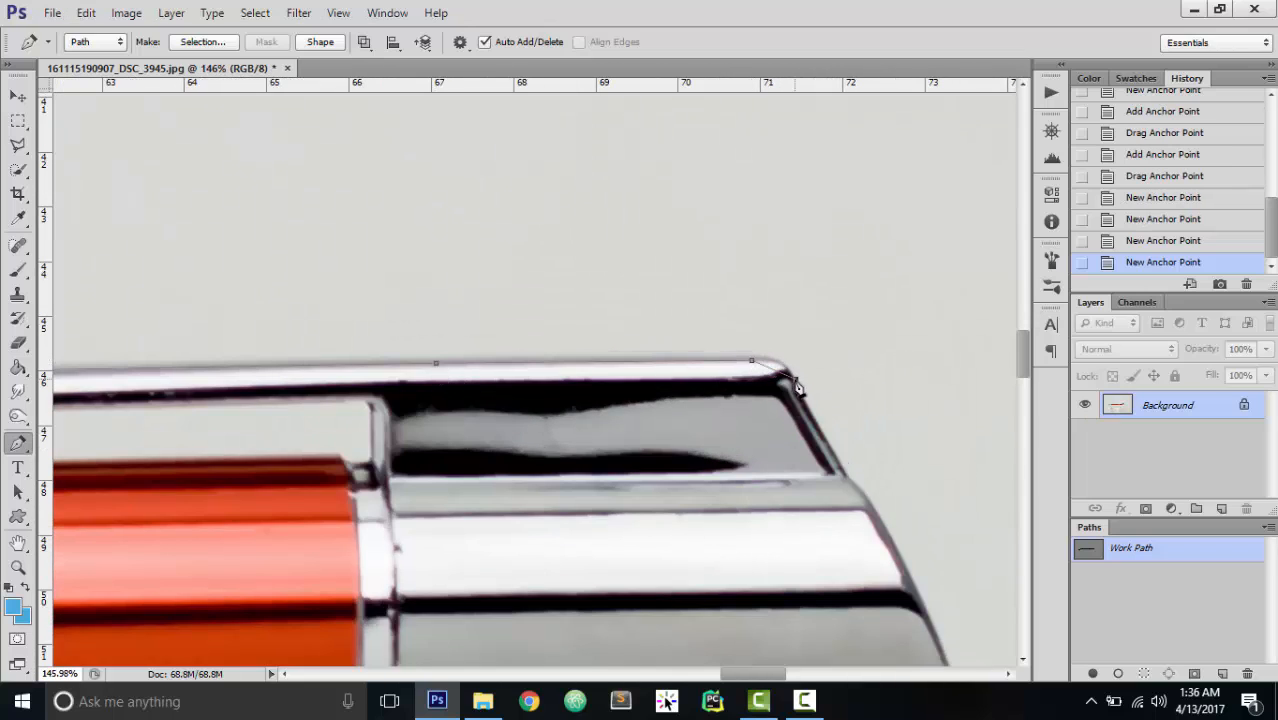
- Round the path over the rear upper corner and follow the slanted end cap, bending the lower segment with an added anchor
{"action": "left_click_drag", "start_coordinate": [795, 382], "coordinate": [809, 406]}
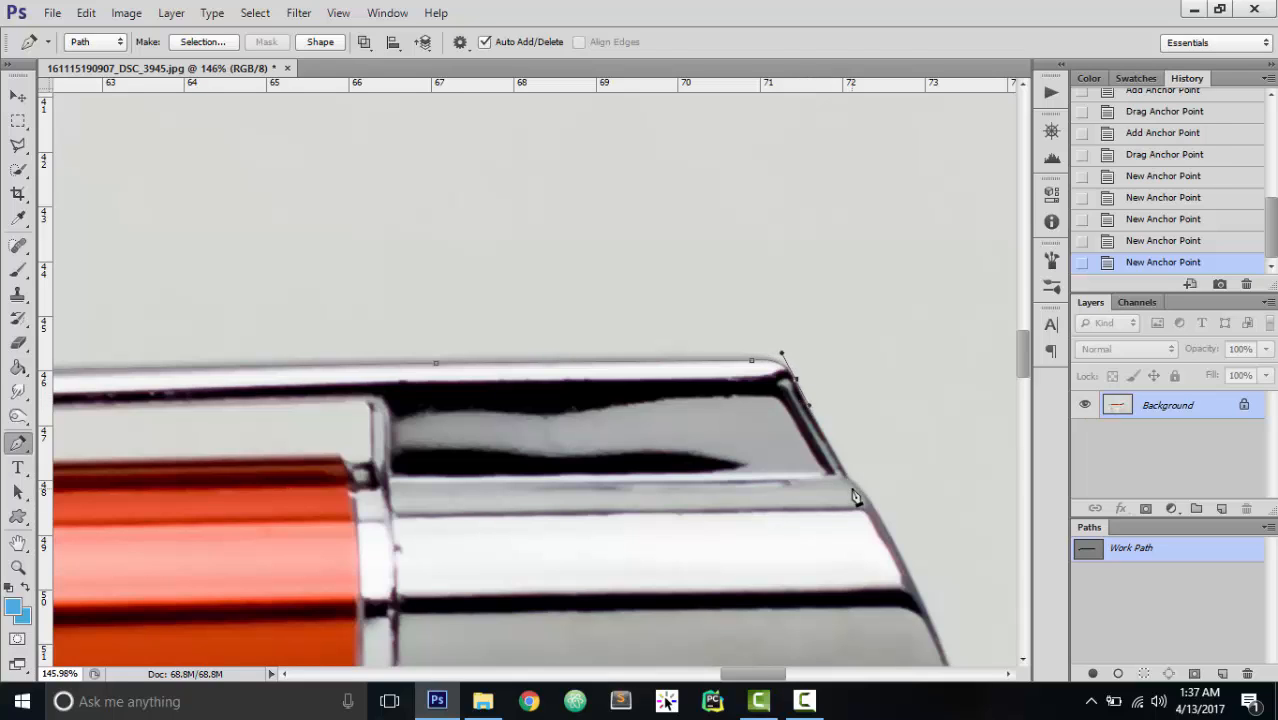
{"action": "left_click", "coordinate": [847, 479]}
{"action": "scroll", "coordinate": [850, 480], "scroll_direction": "down", "scroll_amount": 3}
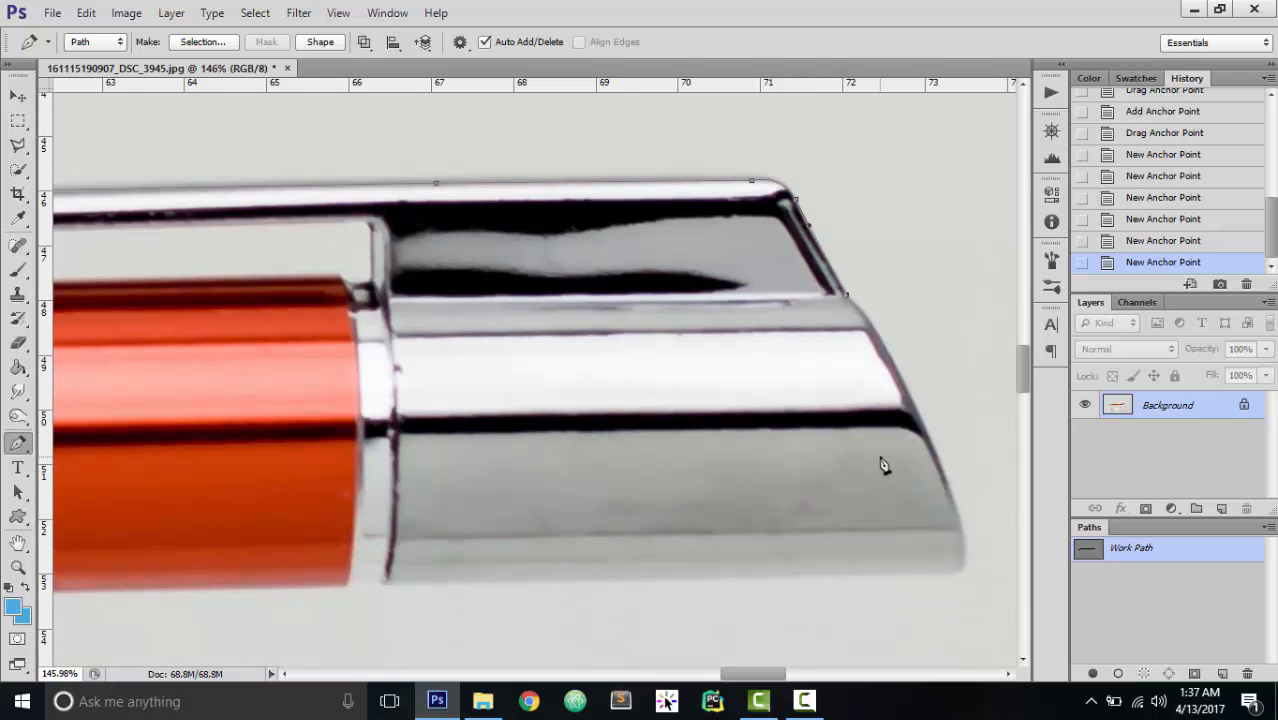
{"action": "left_click", "coordinate": [921, 425]}
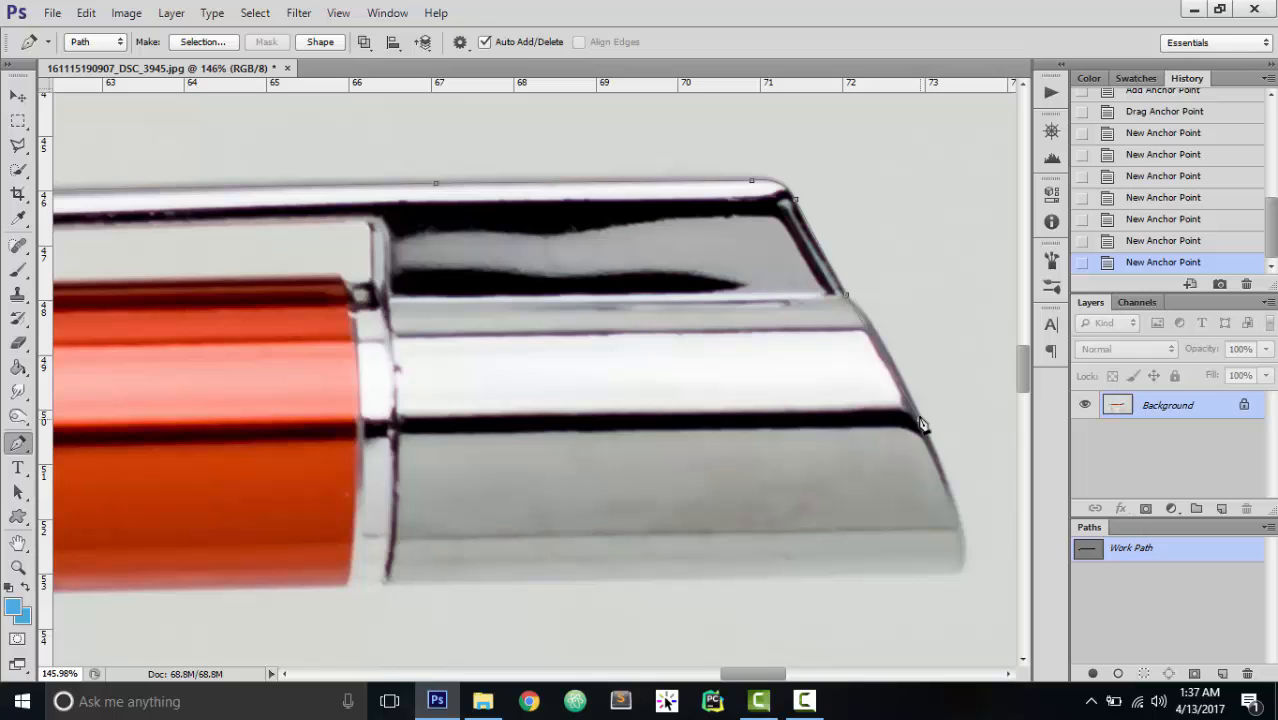
{"action": "left_click", "coordinate": [886, 346]}
{"action": "left_click_drag", "start_coordinate": [886, 346], "coordinate": [883, 343]}
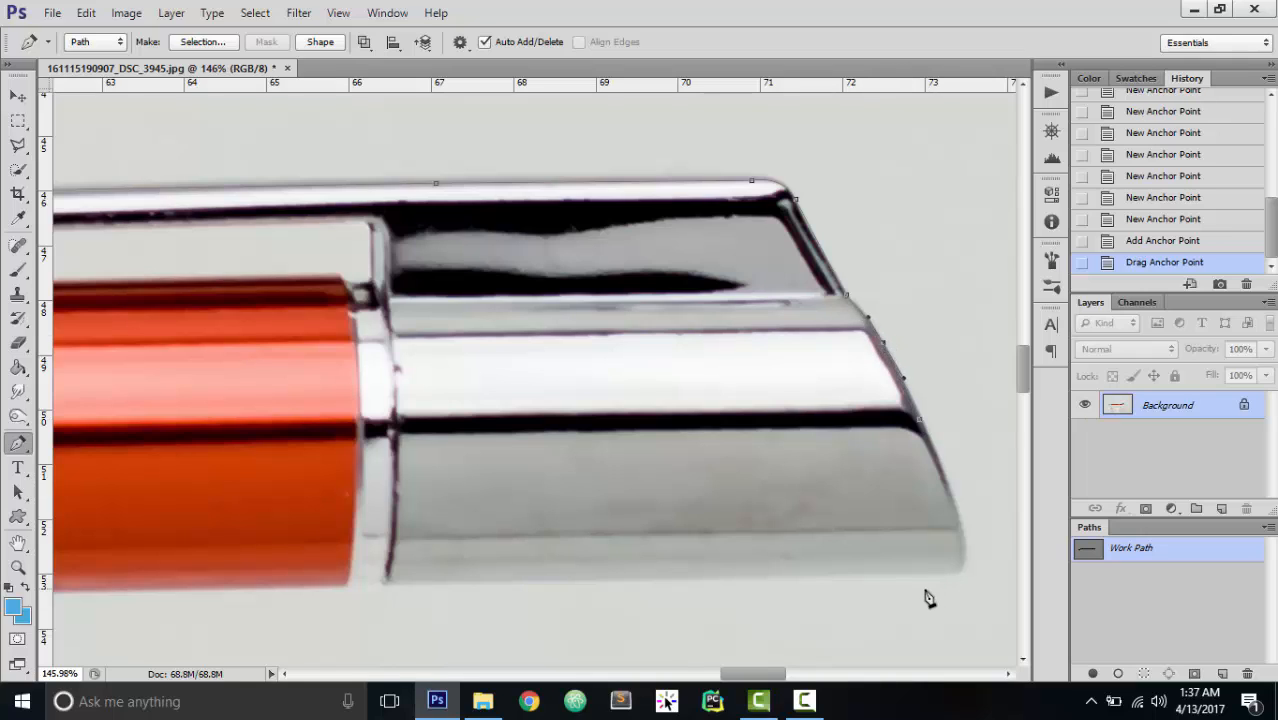
- Continue the path to the end cap's lower edge and round its rear lower corner with an added anchor
{"action": "left_click", "coordinate": [921, 577]}
{"action": "left_click_drag", "start_coordinate": [927, 556], "coordinate": [965, 564]}
{"action": "scroll", "coordinate": [762, 565], "scroll_direction": "down", "scroll_amount": 3}
{"action": "scroll", "coordinate": [600, 582], "scroll_direction": "left", "scroll_amount": 3}
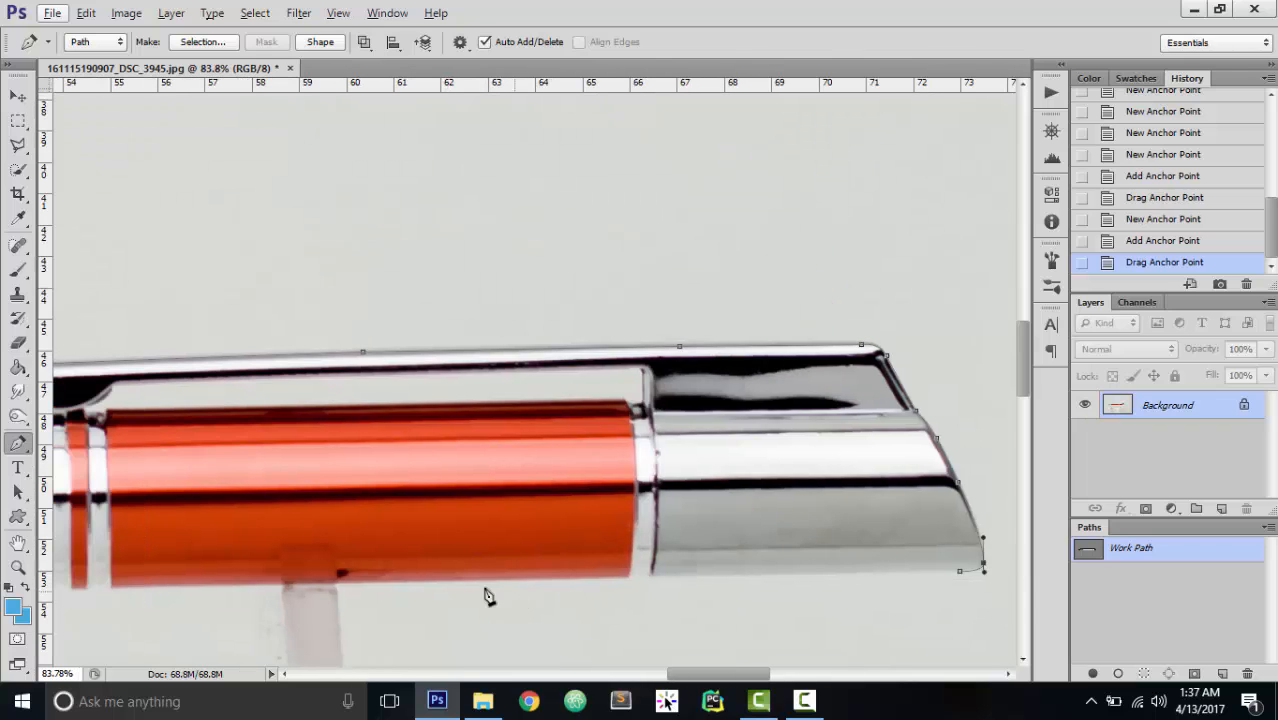
- Trace the barrel's lower edge forward to the metal cone, adding an intermediate anchor and moving it onto the edge
{"action": "left_click", "coordinate": [334, 586]}
{"action": "scroll", "coordinate": [335, 591], "scroll_direction": "left", "scroll_amount": 6}
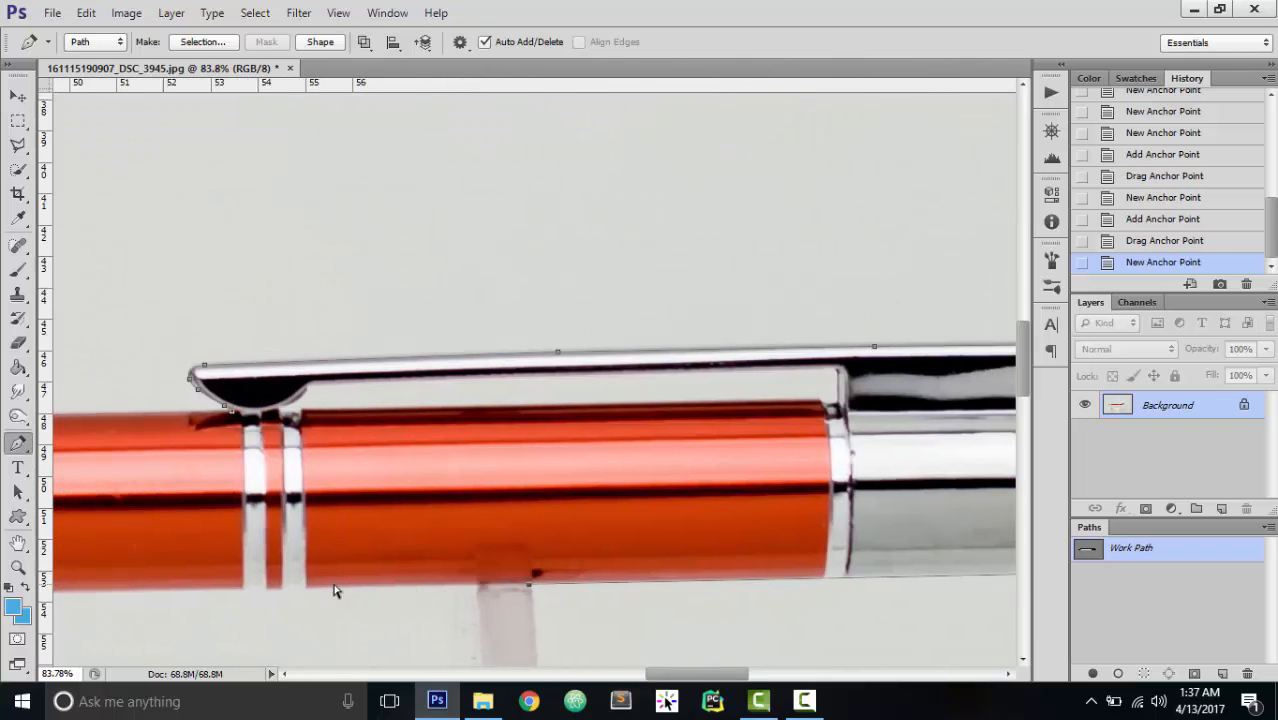
{"action": "scroll", "coordinate": [334, 591], "scroll_direction": "left", "scroll_amount": 4}
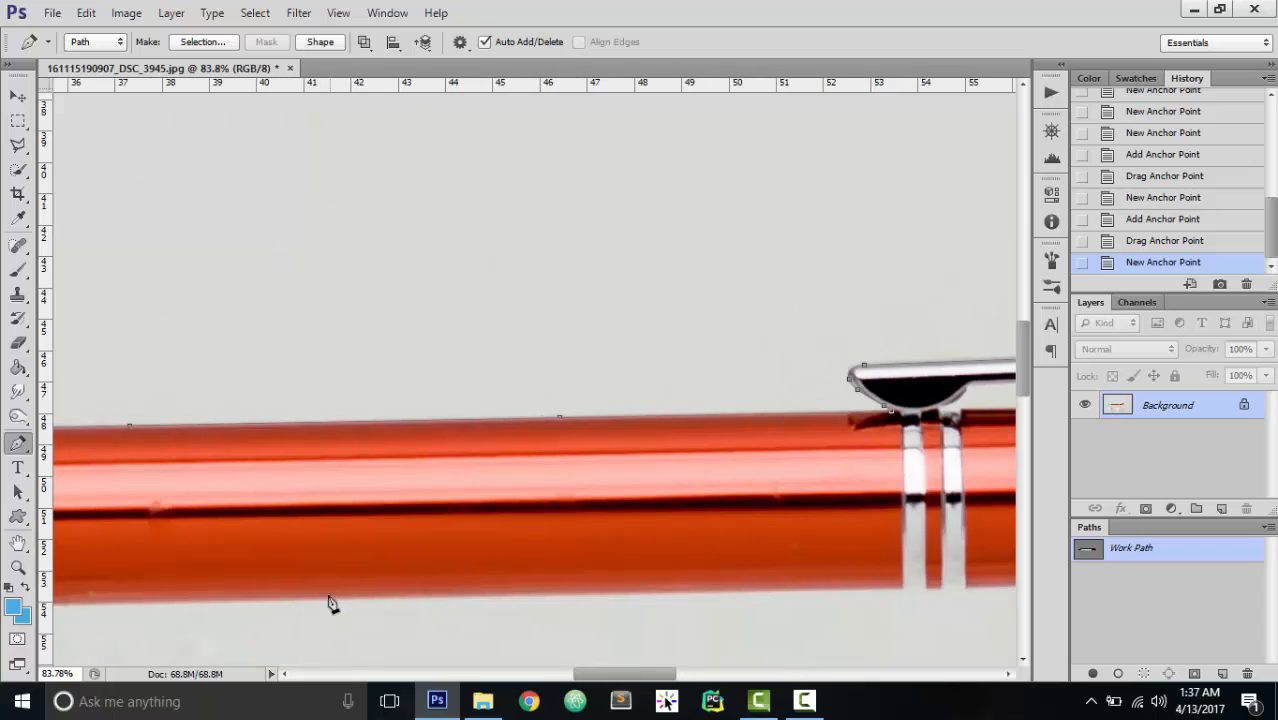
{"action": "left_click", "coordinate": [314, 604]}
{"action": "scroll", "coordinate": [310, 610], "scroll_direction": "left", "scroll_amount": 7}
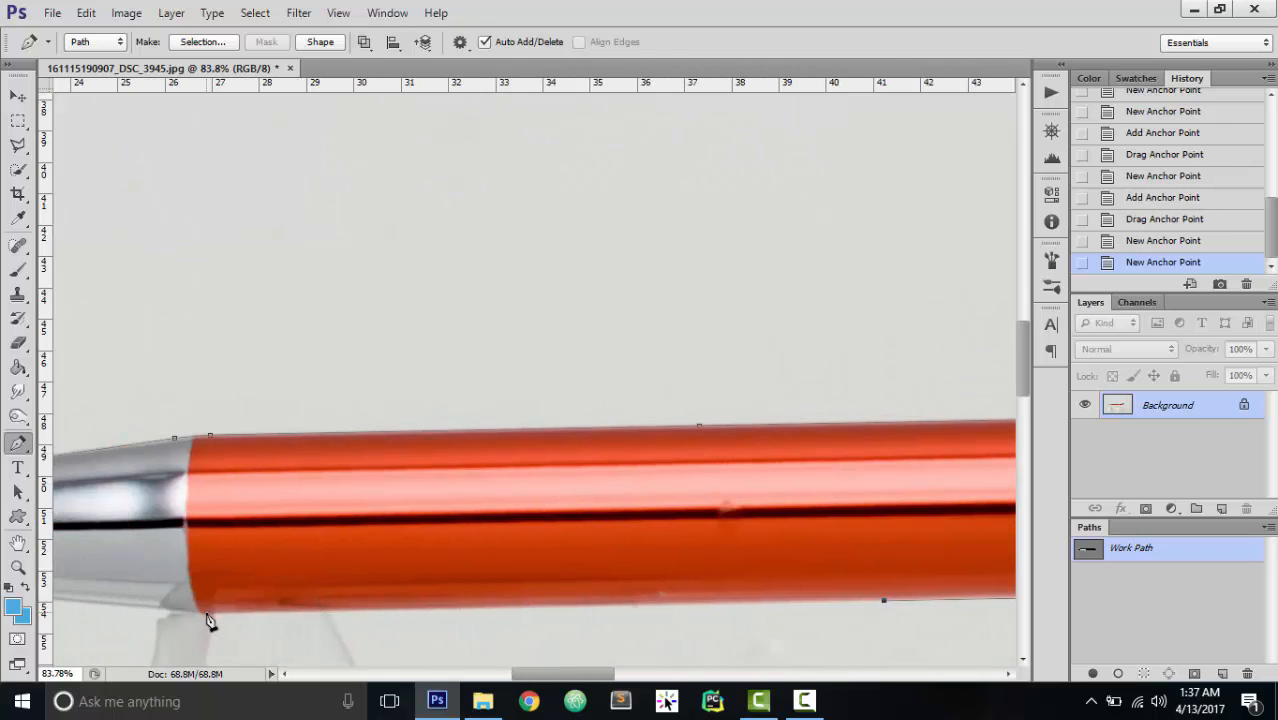
{"action": "left_click", "coordinate": [205, 614]}
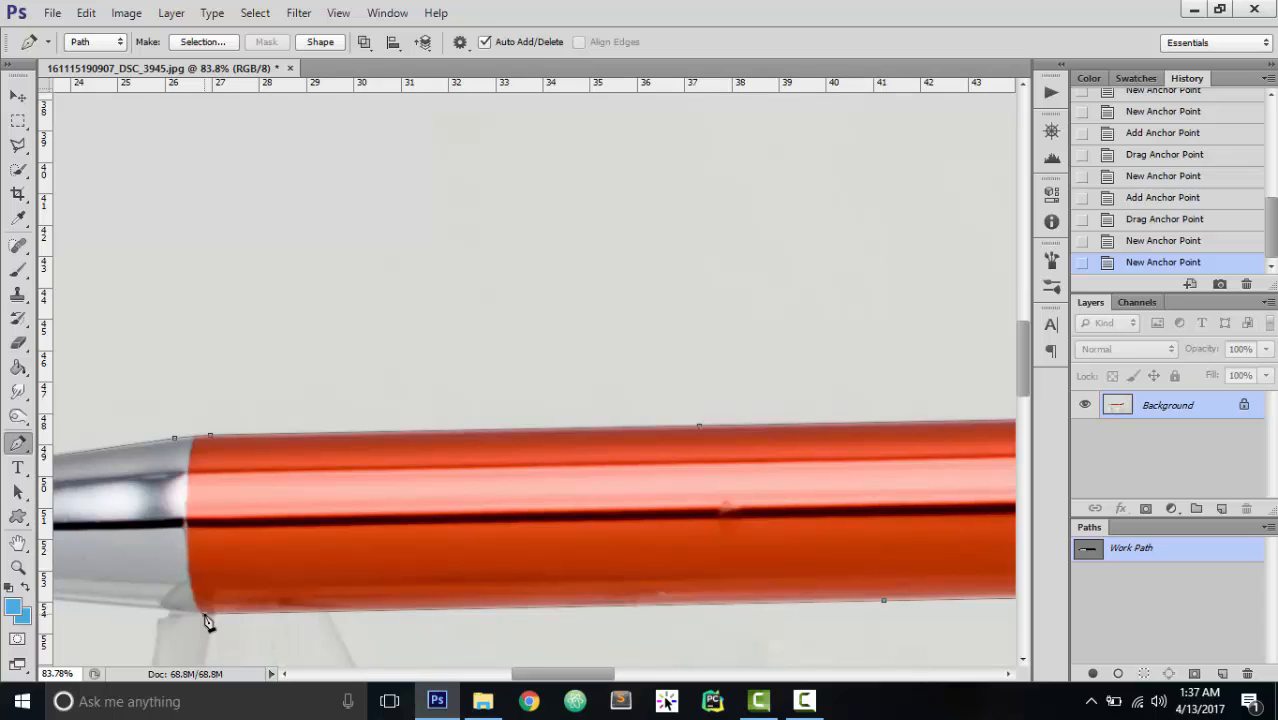
{"action": "left_click", "coordinate": [550, 608]}
{"action": "left_click_drag", "start_coordinate": [550, 608], "coordinate": [554, 605]}
- Continue the path along the metal cone's lower edge and curve it around the cone's front lower corner
{"action": "scroll", "coordinate": [87, 570], "scroll_direction": "left", "scroll_amount": 1}
{"action": "scroll", "coordinate": [87, 570], "scroll_direction": "left", "scroll_amount": 5}
{"action": "scroll", "coordinate": [280, 608], "scroll_direction": "up", "scroll_amount": 2}
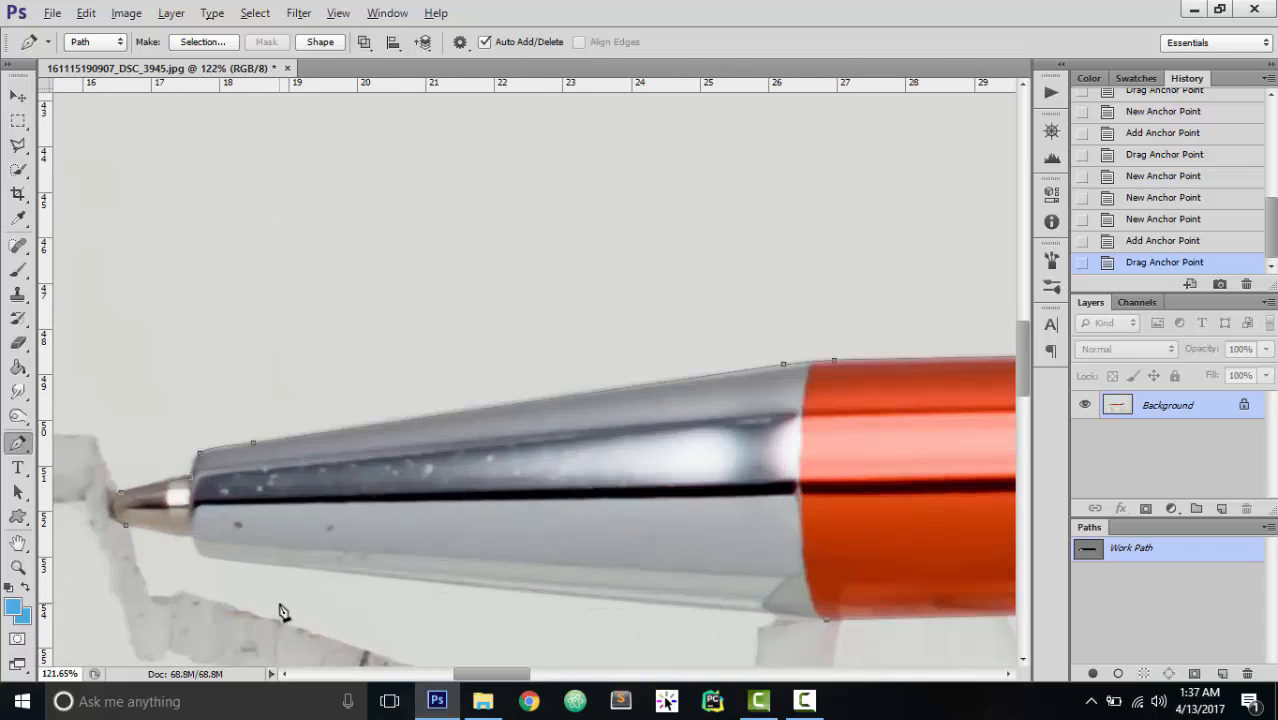
{"action": "left_click", "coordinate": [225, 566]}
{"action": "scroll", "coordinate": [165, 573], "scroll_direction": "up", "scroll_amount": 6}
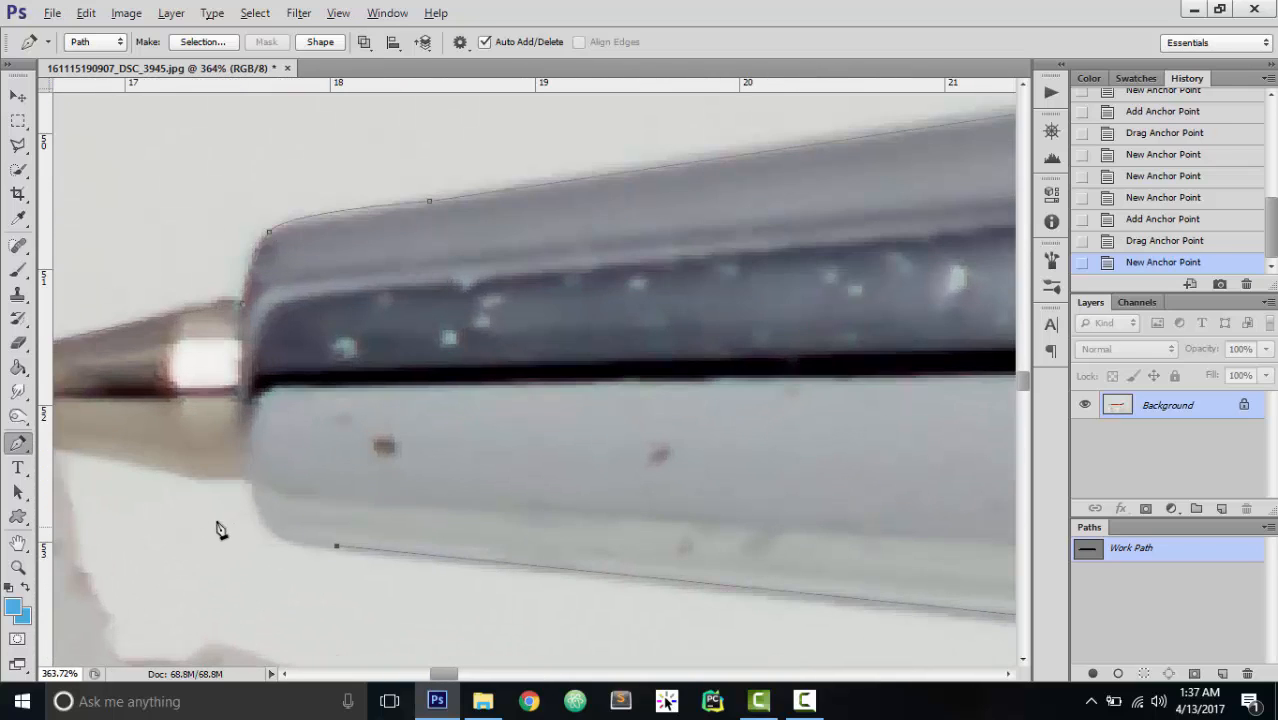
{"action": "left_click_drag", "start_coordinate": [248, 481], "coordinate": [241, 399]}
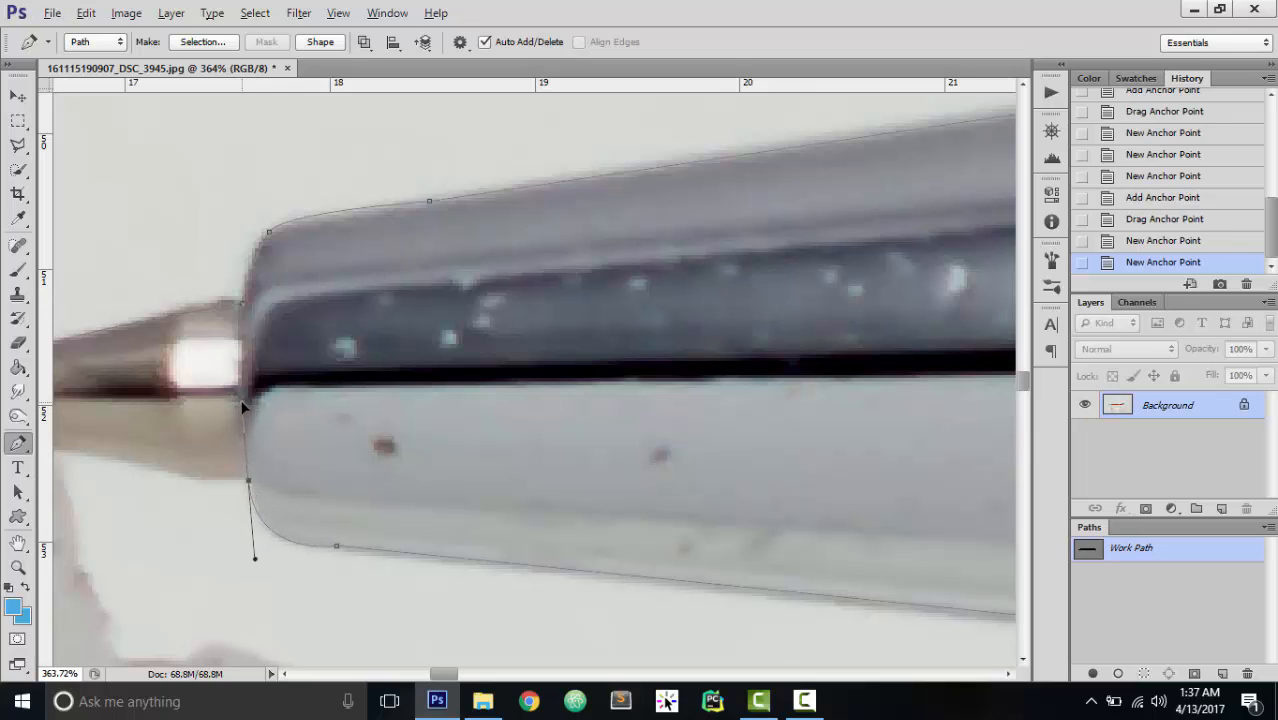
- Break the curve direction at the cone, trace the underside of the writing tip, and close the path at its starting anchor
{"action": "left_click_drag", "start_coordinate": [210, 480], "coordinate": [209, 480]}
{"action": "left_click", "coordinate": [195, 480]}
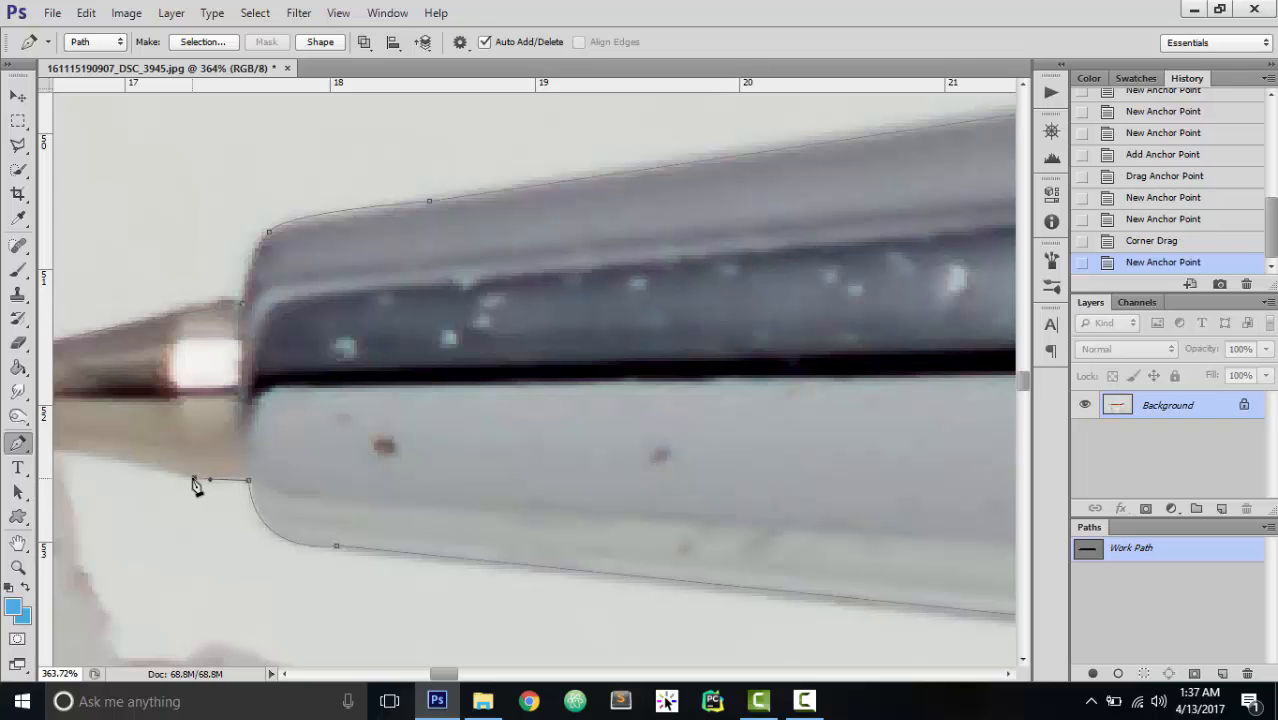
{"action": "scroll", "coordinate": [156, 531], "scroll_direction": "down", "scroll_amount": 2}
{"action": "scroll", "coordinate": [153, 530], "scroll_direction": "left", "scroll_amount": 3}
{"action": "scroll", "coordinate": [152, 533], "scroll_direction": "up", "scroll_amount": 4}
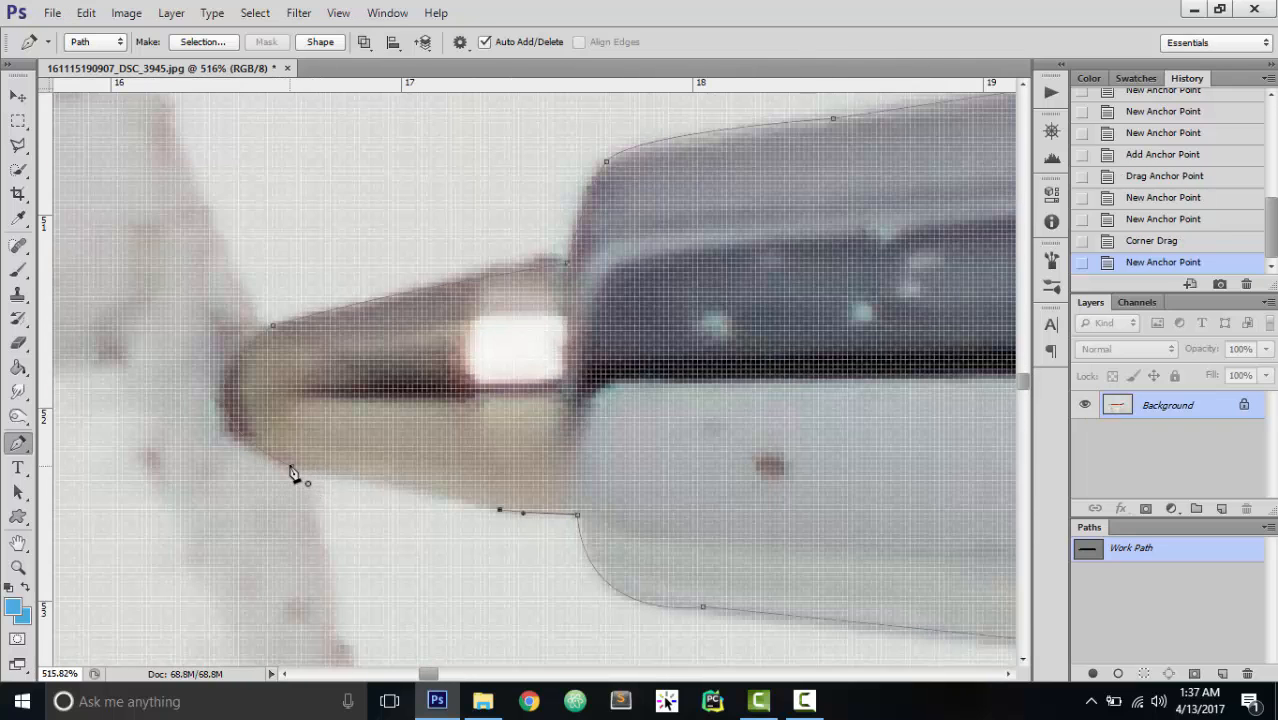
{"action": "left_click", "coordinate": [294, 468]}
- Set the path operation to Subtract Front Shape for cutting out the gap under the clip
{"action": "scroll", "coordinate": [308, 508], "scroll_direction": "down", "scroll_amount": 5}
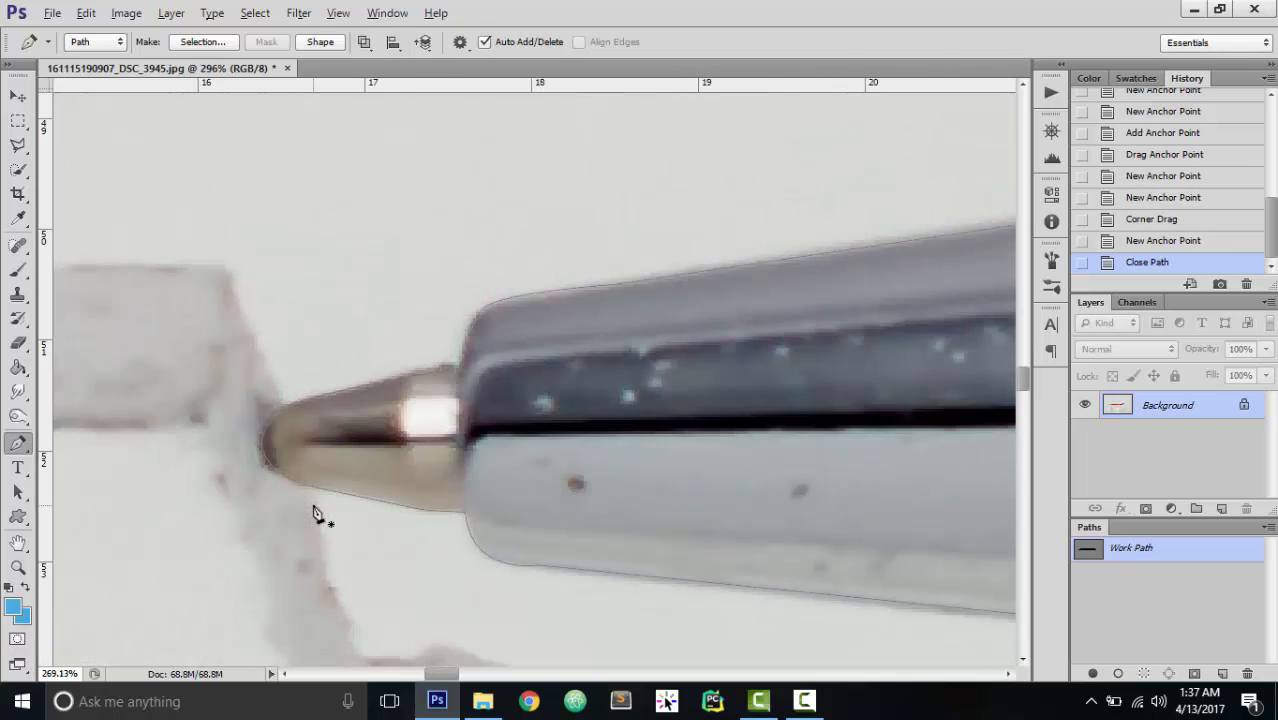
{"action": "scroll", "coordinate": [318, 518], "scroll_direction": "down", "scroll_amount": 5}
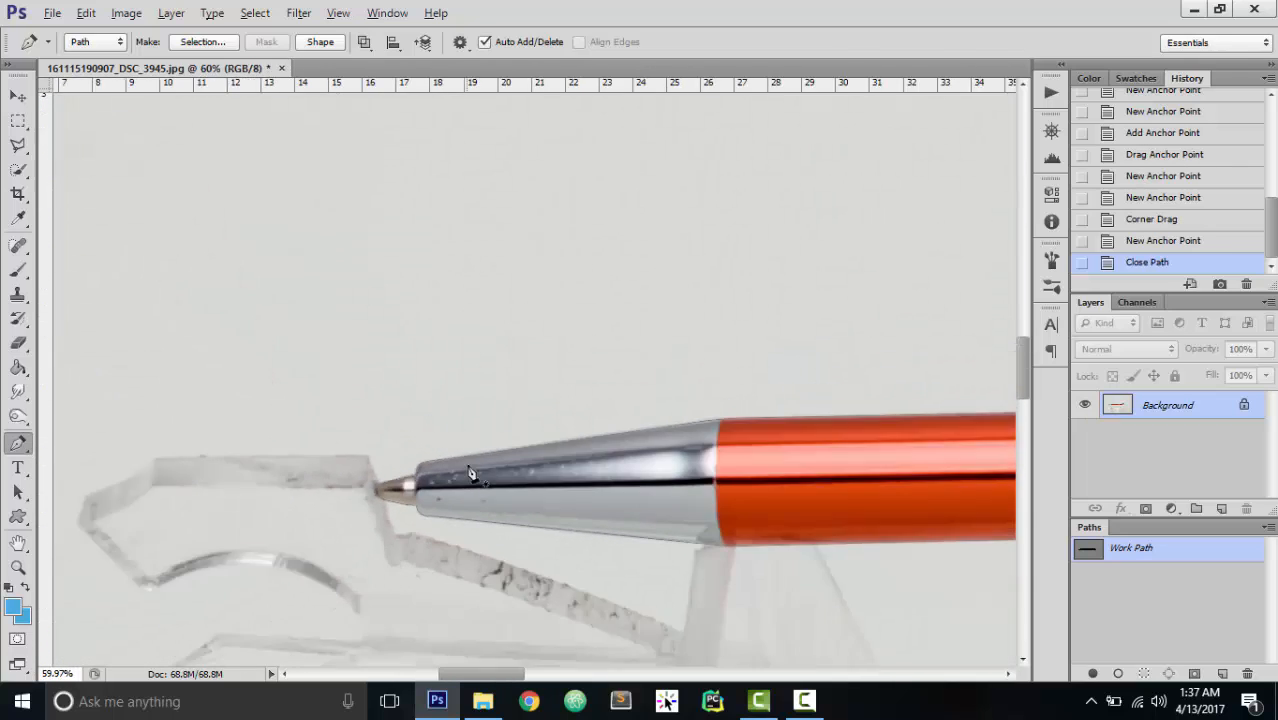
{"action": "left_click", "coordinate": [364, 42]}
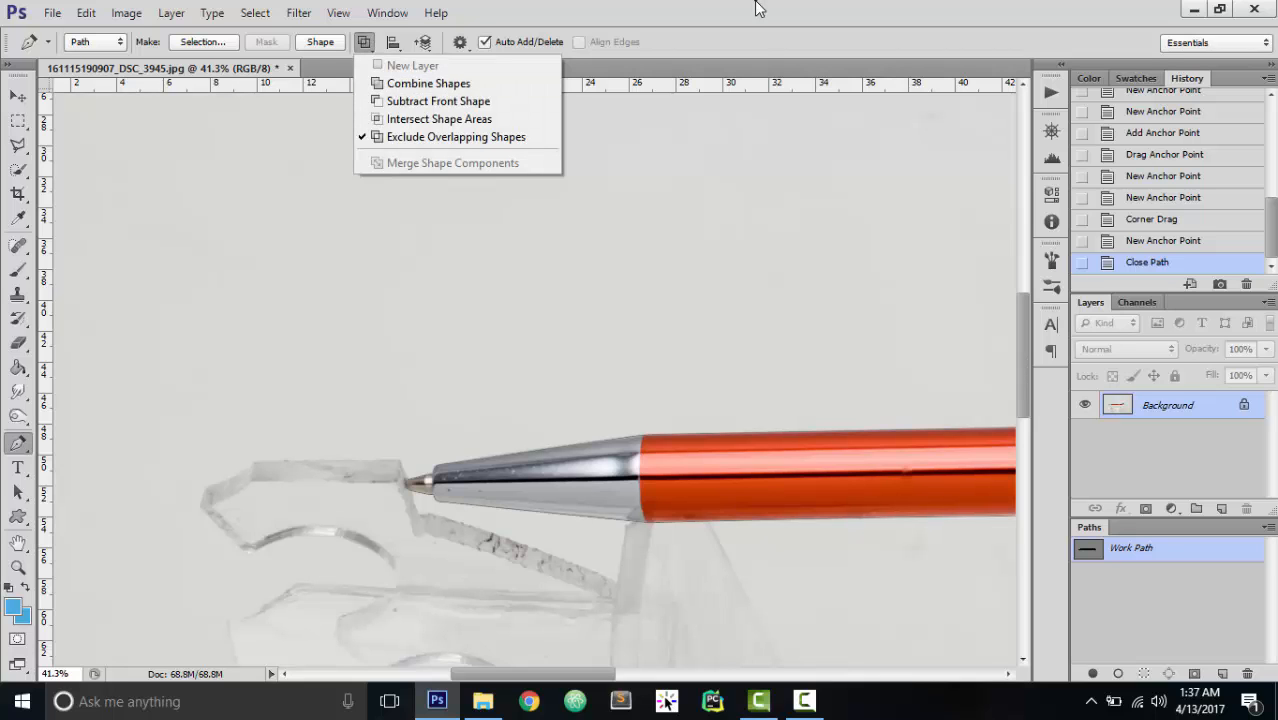
{"action": "scroll", "coordinate": [590, 285], "scroll_direction": "down", "scroll_amount": 5}
{"action": "scroll", "coordinate": [562, 437], "scroll_direction": "up", "scroll_amount": 6}
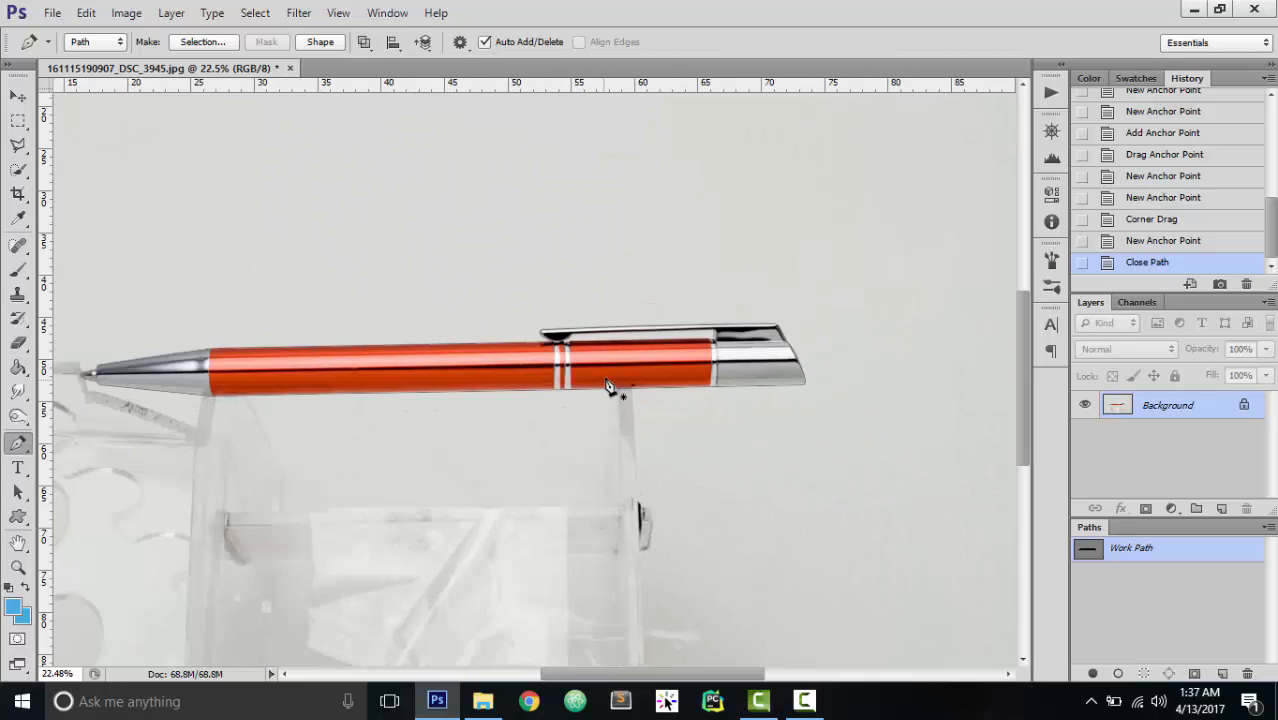
{"action": "scroll", "coordinate": [631, 311], "scroll_direction": "up", "scroll_amount": 1}
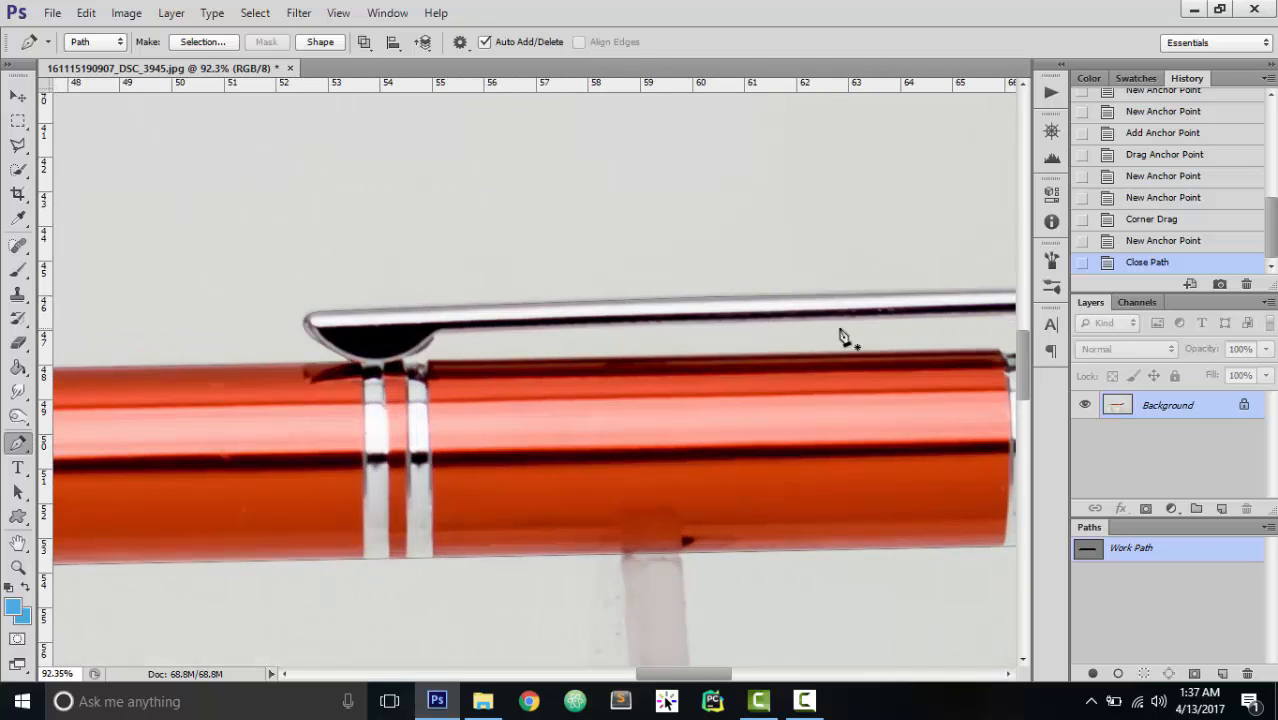
{"action": "left_click", "coordinate": [364, 42]}
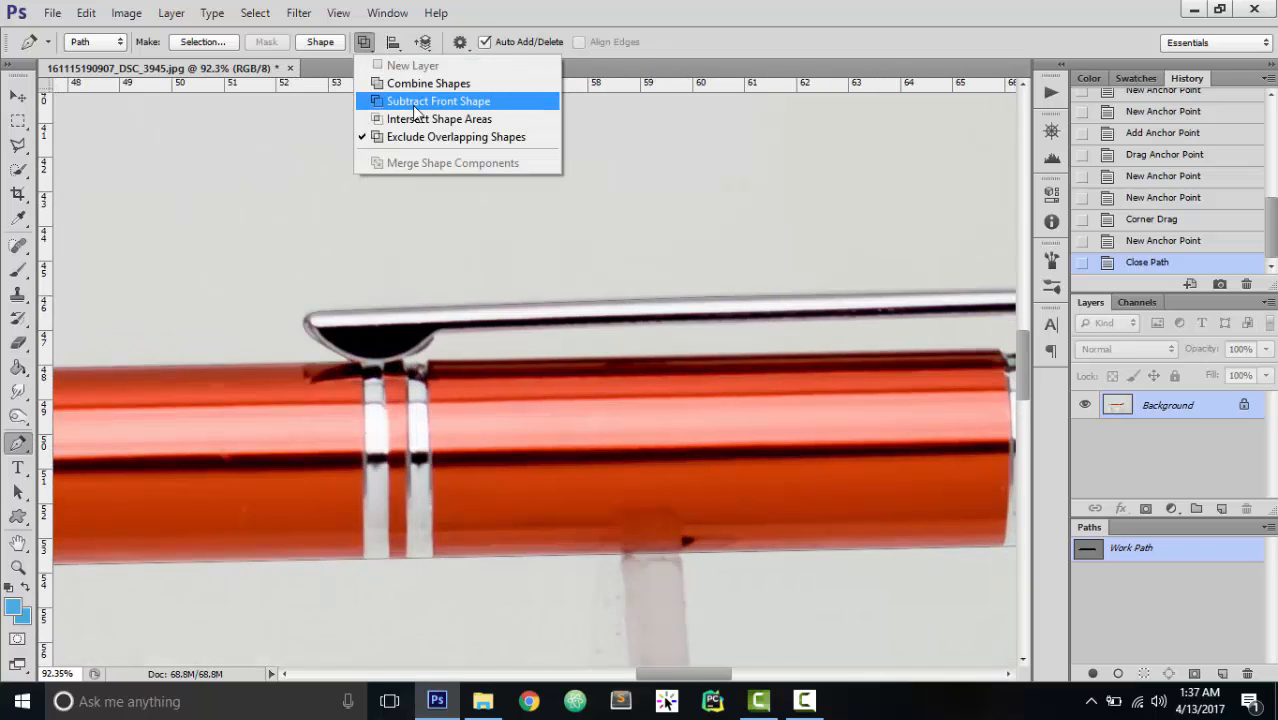
{"action": "left_click", "coordinate": [416, 112]}
- Start the gap's path beneath the clip's front bump and follow the bump's curved rear edge with an added anchor
{"action": "scroll", "coordinate": [428, 348], "scroll_direction": "up", "scroll_amount": 2}
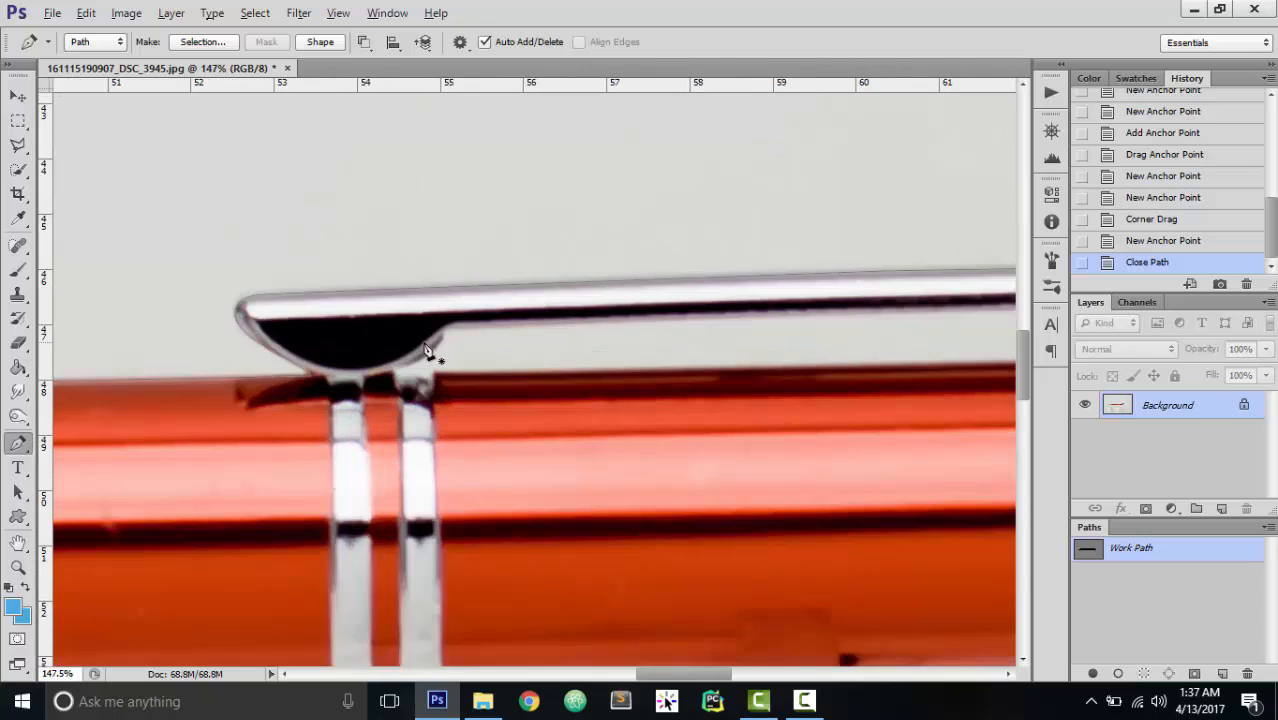
{"action": "left_click", "coordinate": [337, 369]}
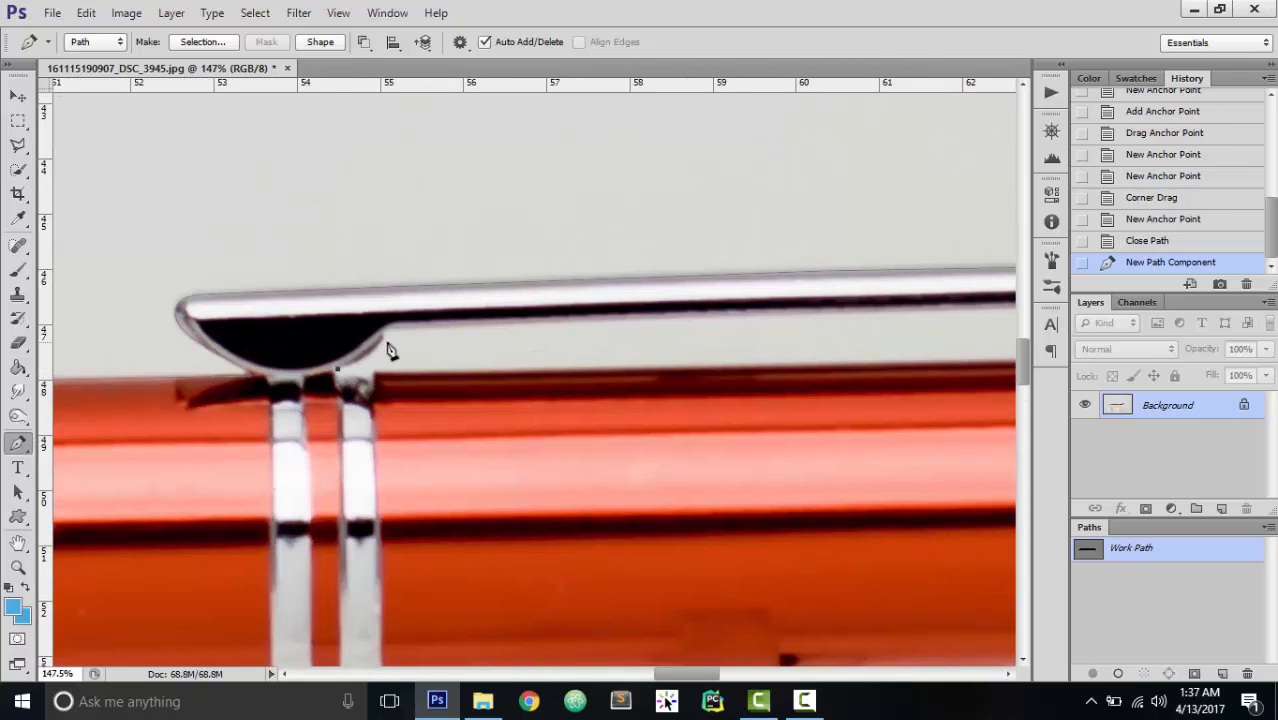
{"action": "left_click", "coordinate": [384, 330]}
{"action": "left_click", "coordinate": [364, 352]}
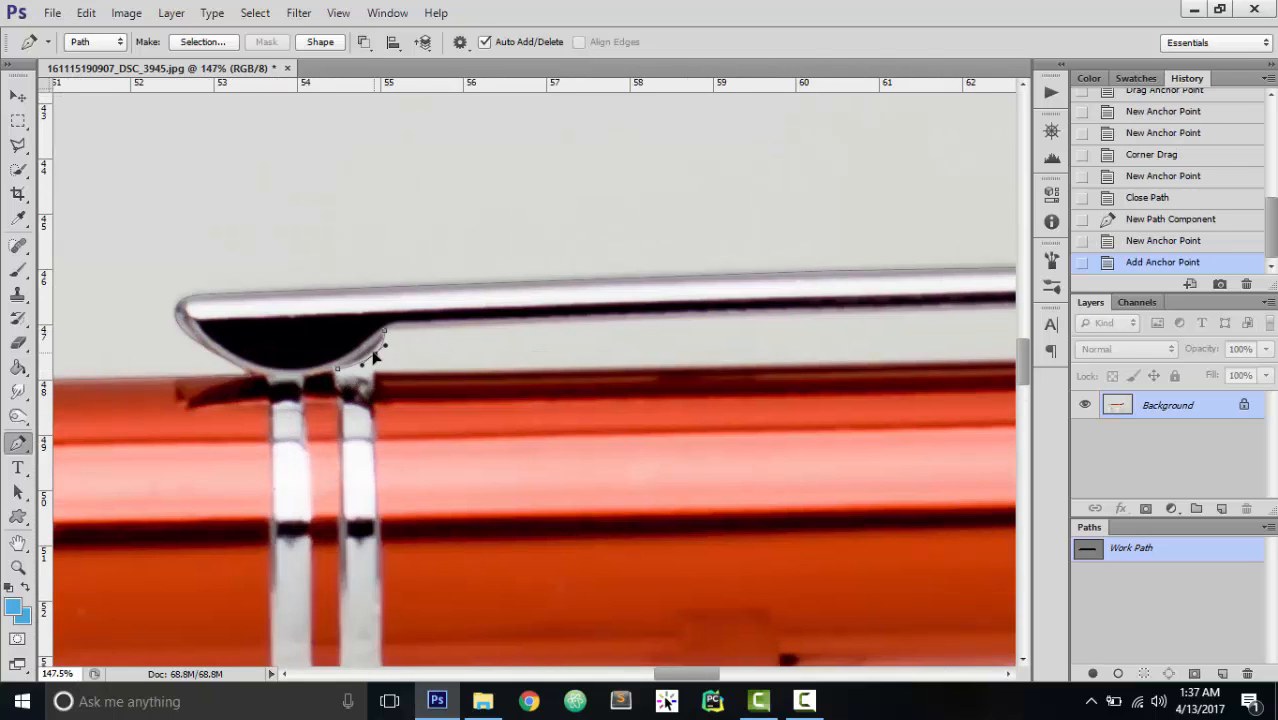
{"action": "left_click_drag", "start_coordinate": [372, 350], "coordinate": [373, 352]}
- Trace the clip's lower edge to the rear of the gap and round the gap's upper rear corner
{"action": "left_click", "coordinate": [535, 324]}
{"action": "scroll", "coordinate": [536, 325], "scroll_direction": "down", "scroll_amount": 2}
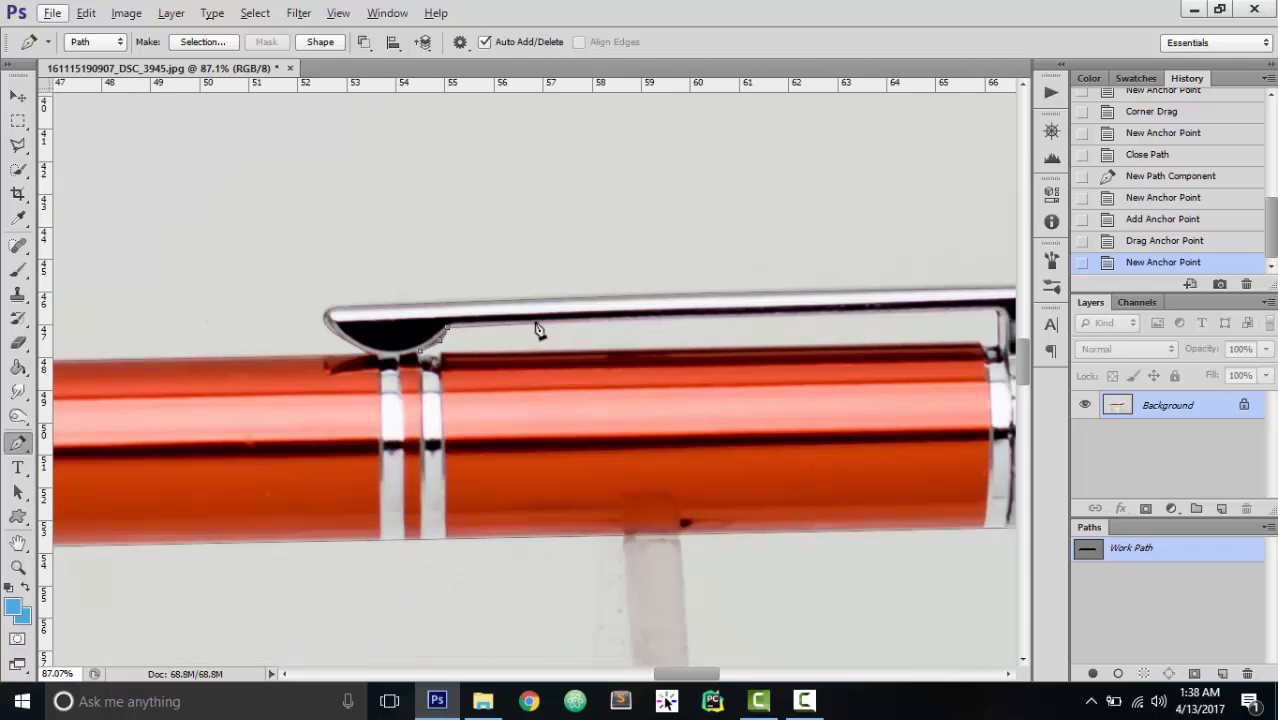
{"action": "scroll", "coordinate": [536, 325], "scroll_direction": "right", "scroll_amount": 3}
{"action": "scroll", "coordinate": [797, 318], "scroll_direction": "up", "scroll_amount": 5}
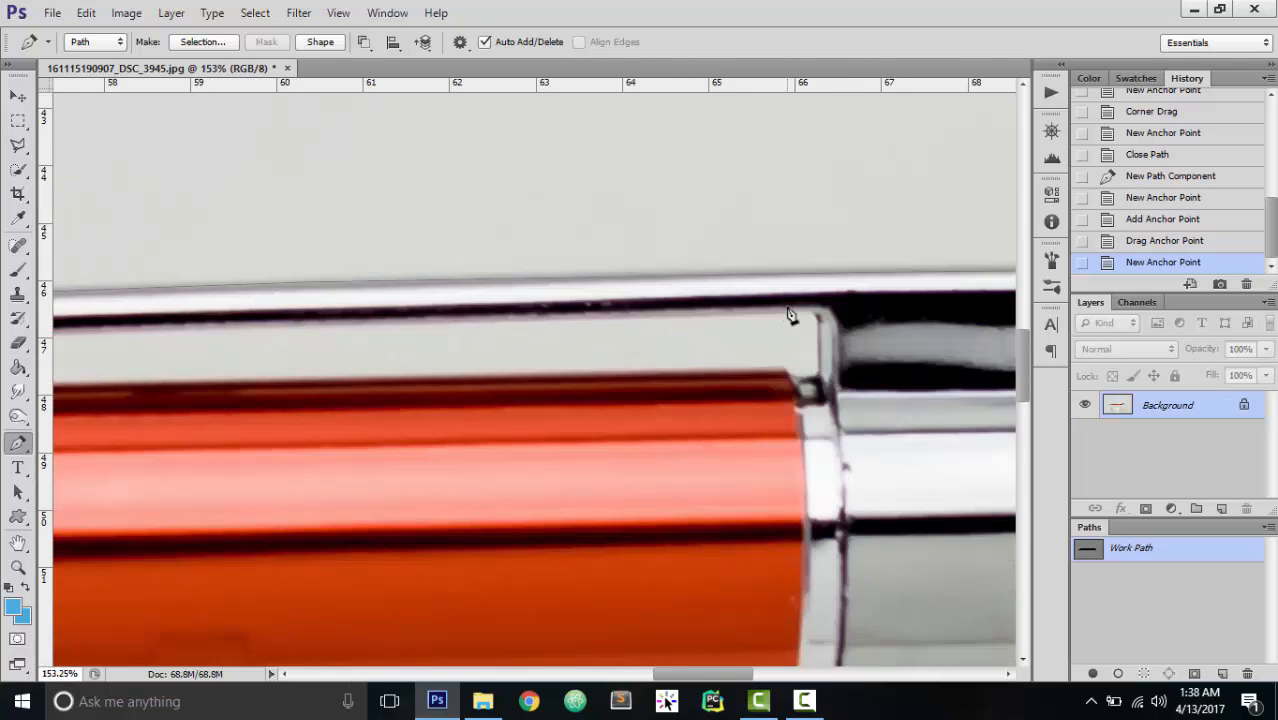
{"action": "left_click", "coordinate": [779, 321]}
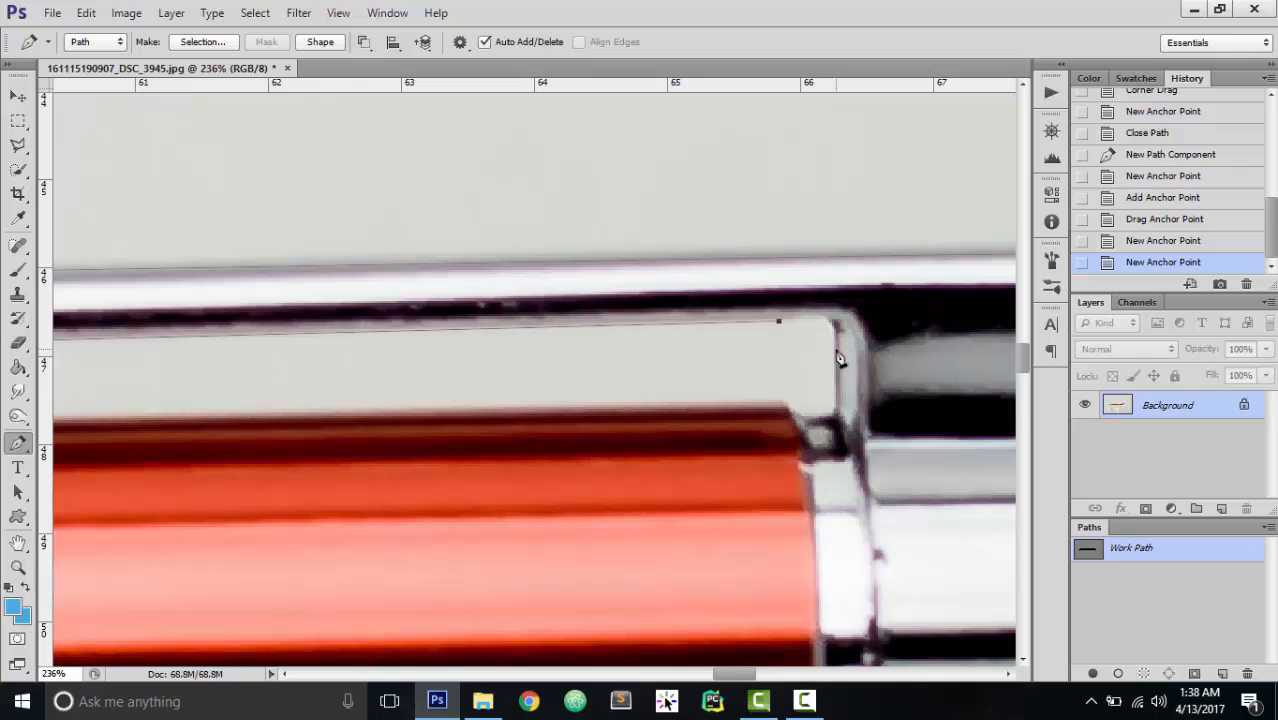
{"action": "left_click_drag", "start_coordinate": [838, 353], "coordinate": [836, 408]}
- Follow the gap's rear wall down and curve the path around its lower rear corner with an added, adjusted anchor
{"action": "left_click", "coordinate": [835, 404]}
{"action": "left_click", "coordinate": [838, 425]}
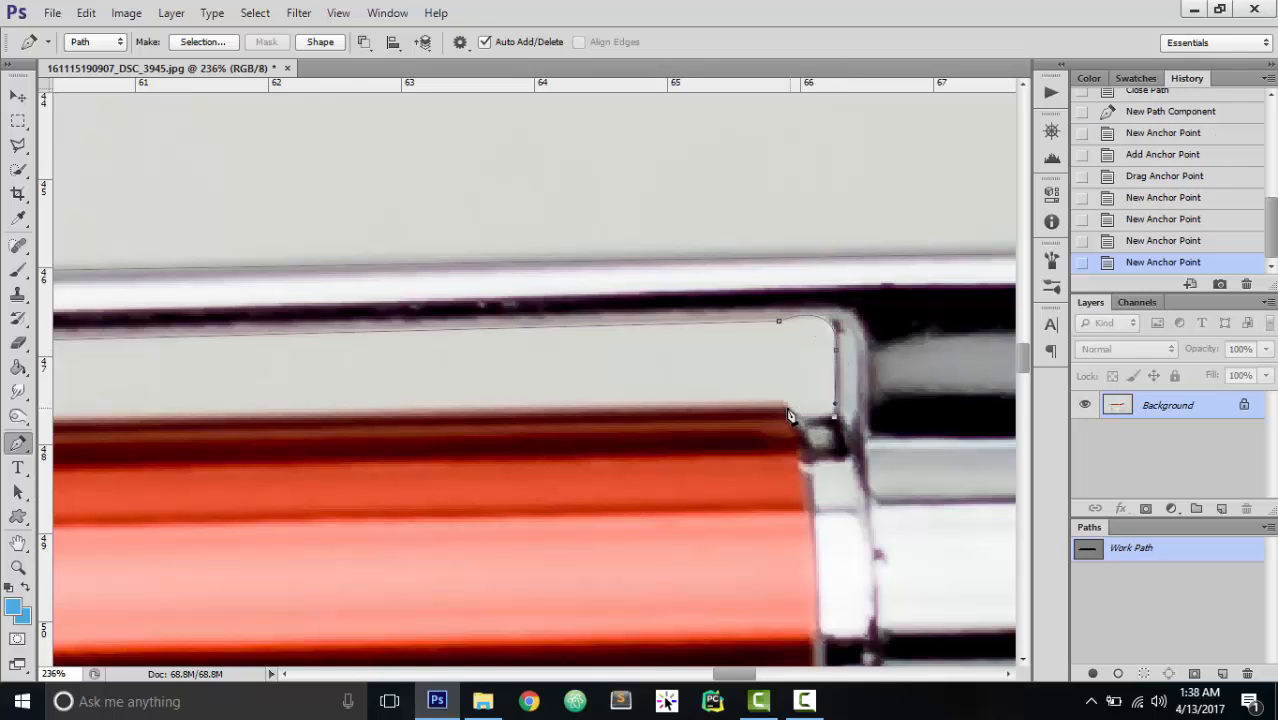
{"action": "left_click", "coordinate": [784, 402]}
{"action": "left_click", "coordinate": [803, 416]}
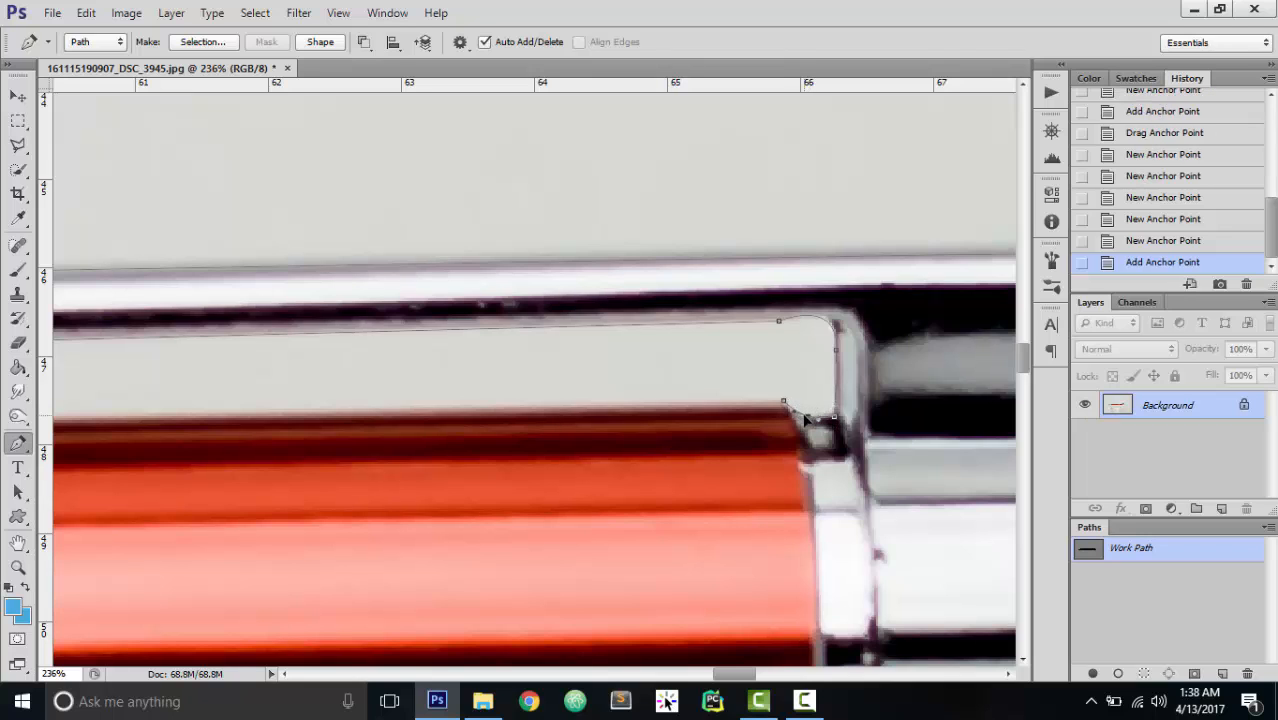
{"action": "left_click_drag", "start_coordinate": [803, 416], "coordinate": [808, 418]}
- Trace the barrel's top edge forward along the gap and close the inner path at its starting anchor
{"action": "scroll", "coordinate": [536, 445], "scroll_direction": "left", "scroll_amount": 2}
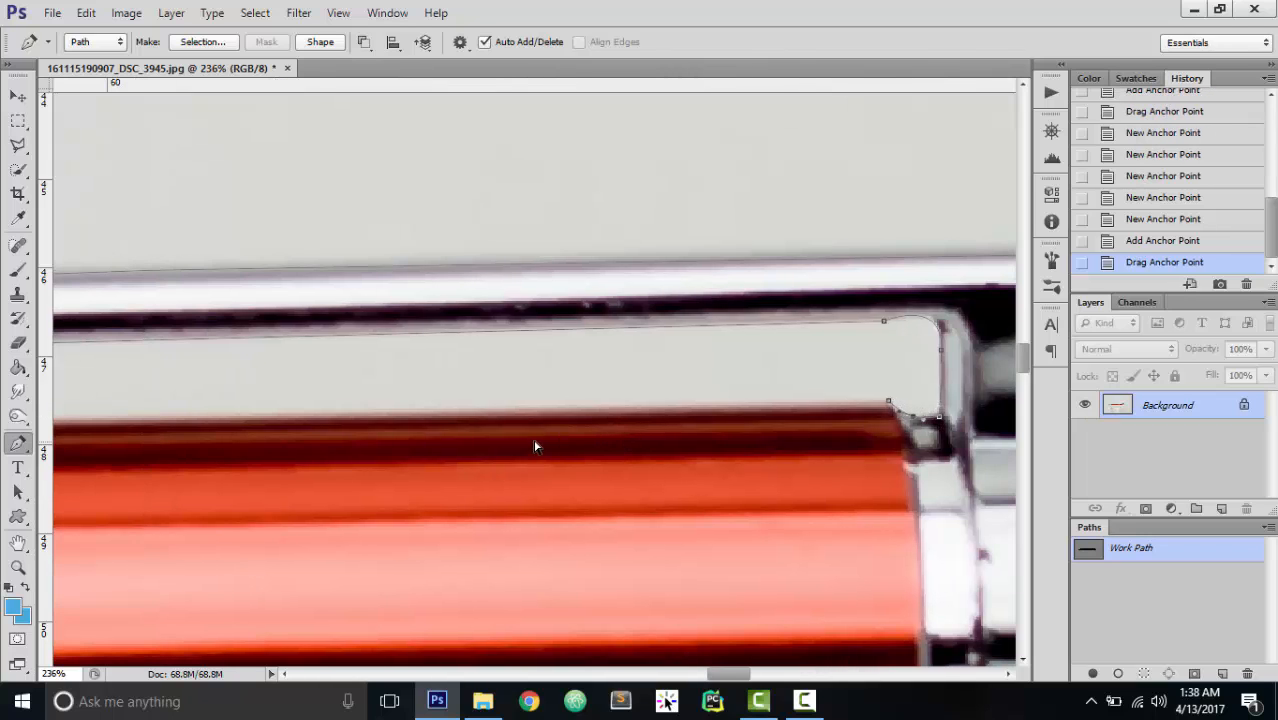
{"action": "left_click", "coordinate": [405, 413]}
{"action": "scroll", "coordinate": [404, 443], "scroll_direction": "down", "scroll_amount": 3}
{"action": "scroll", "coordinate": [202, 460], "scroll_direction": "left", "scroll_amount": 2}
{"action": "scroll", "coordinate": [155, 465], "scroll_direction": "left", "scroll_amount": 4}
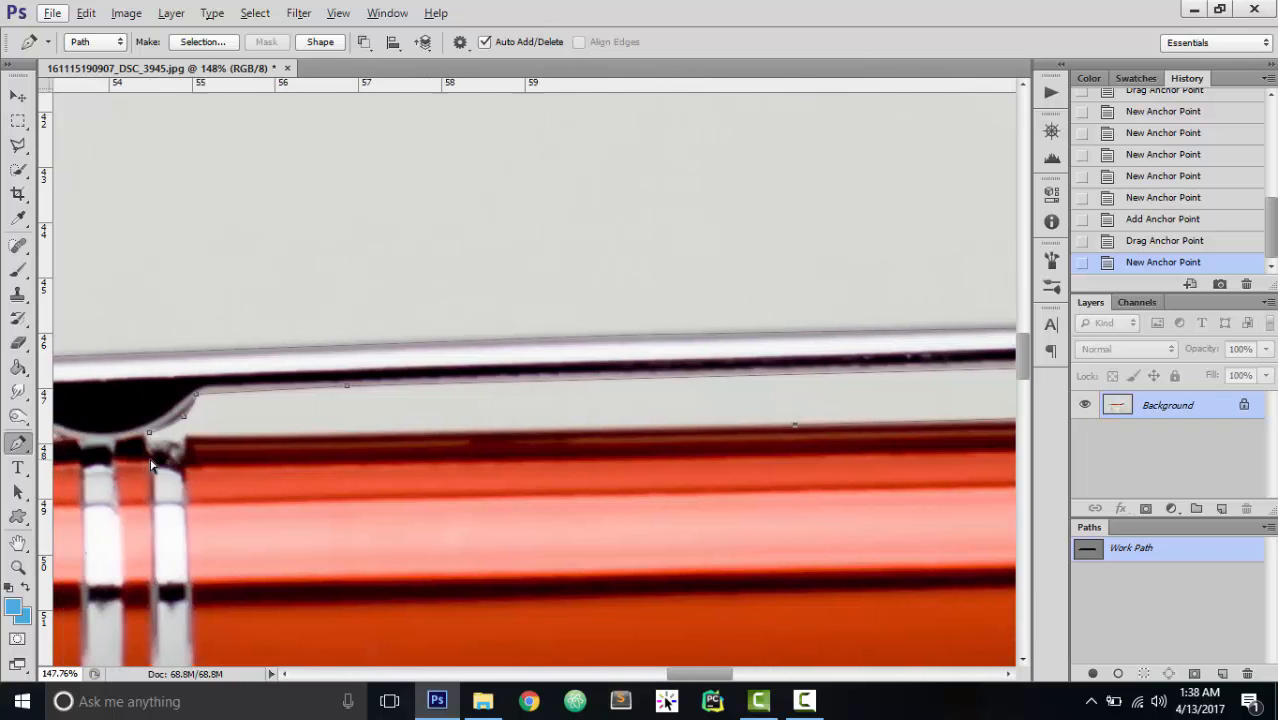
{"action": "left_click", "coordinate": [166, 438]}
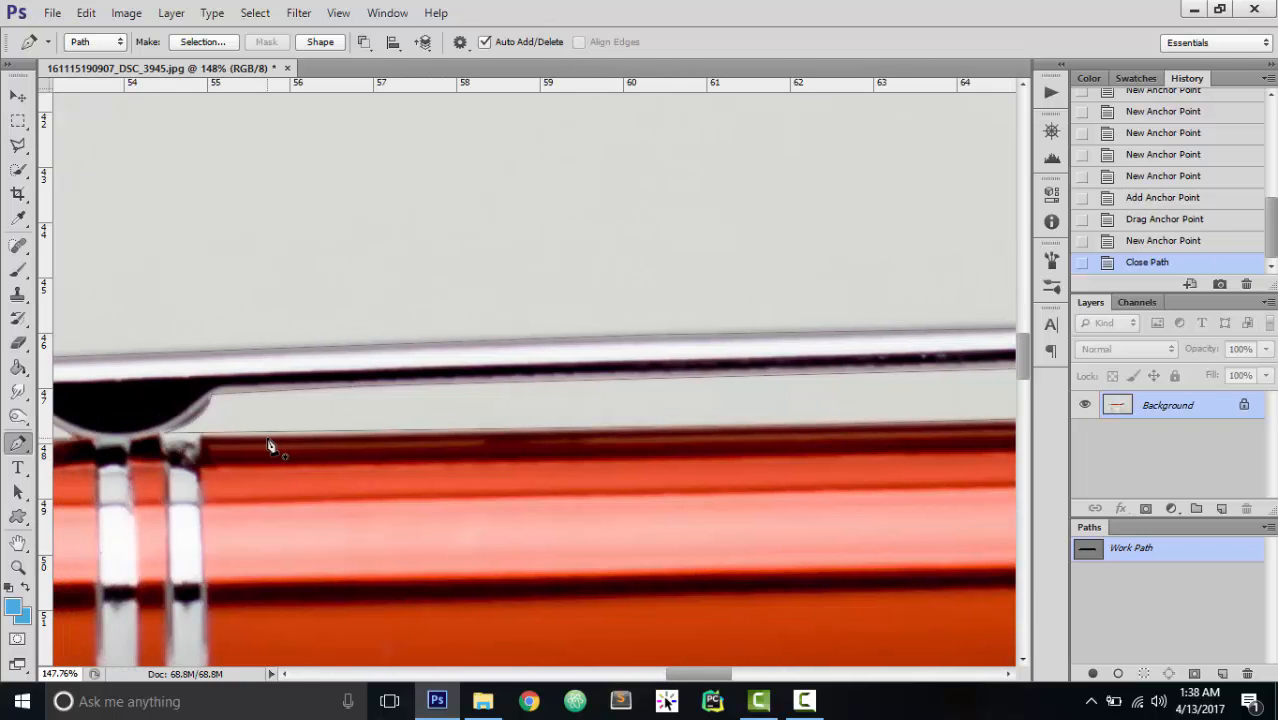
- Convert the pen path into a new anti-aliased selection with a feather radius of 0 pixels
{"action": "scroll", "coordinate": [482, 442], "scroll_direction": "down", "scroll_amount": 5}
{"action": "scroll", "coordinate": [385, 395], "scroll_direction": "down", "scroll_amount": 6}
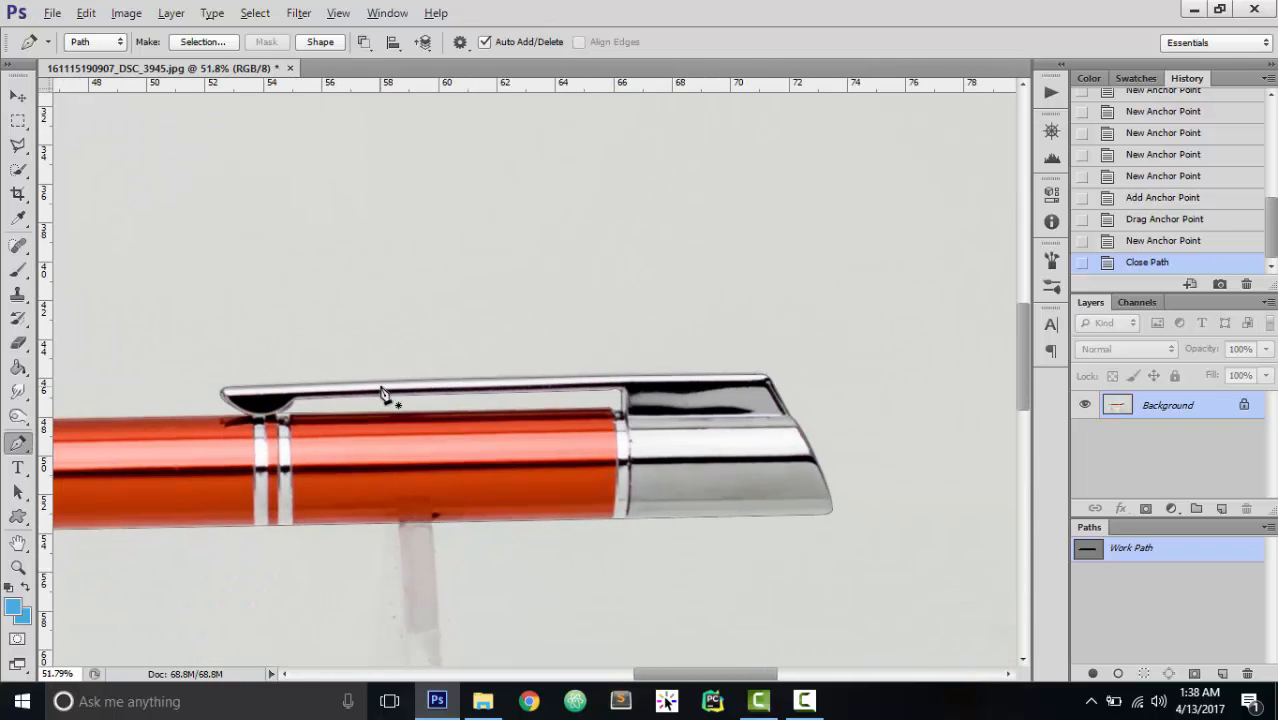
{"action": "scroll", "coordinate": [392, 398], "scroll_direction": "left", "scroll_amount": 5}
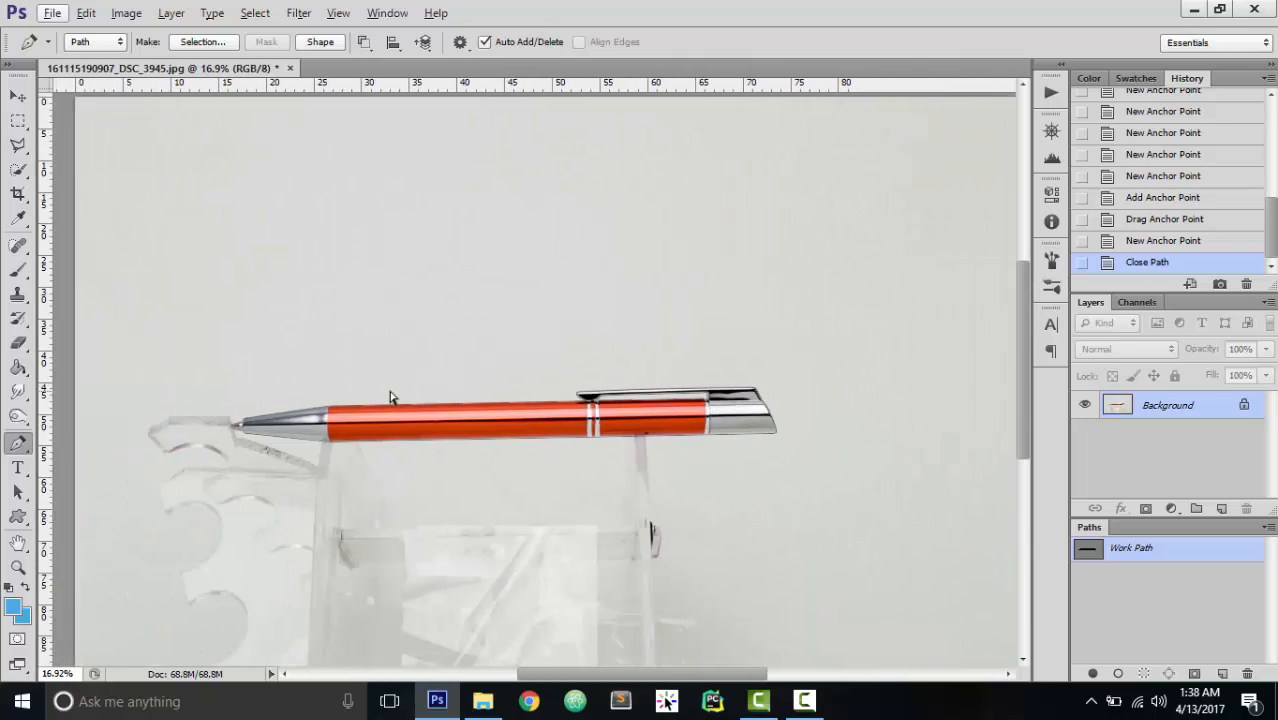
{"action": "right_click", "coordinate": [489, 420]}
{"action": "left_click", "coordinate": [551, 118]}
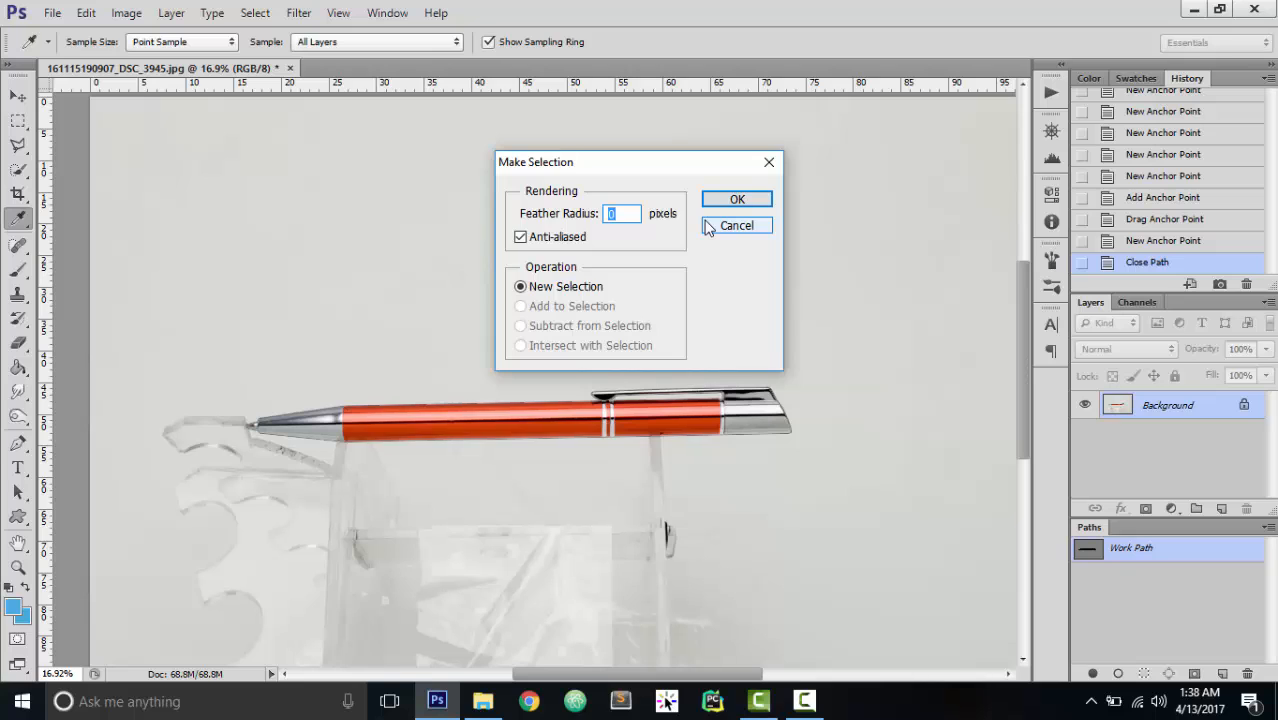
{"action": "left_click", "coordinate": [731, 198]}
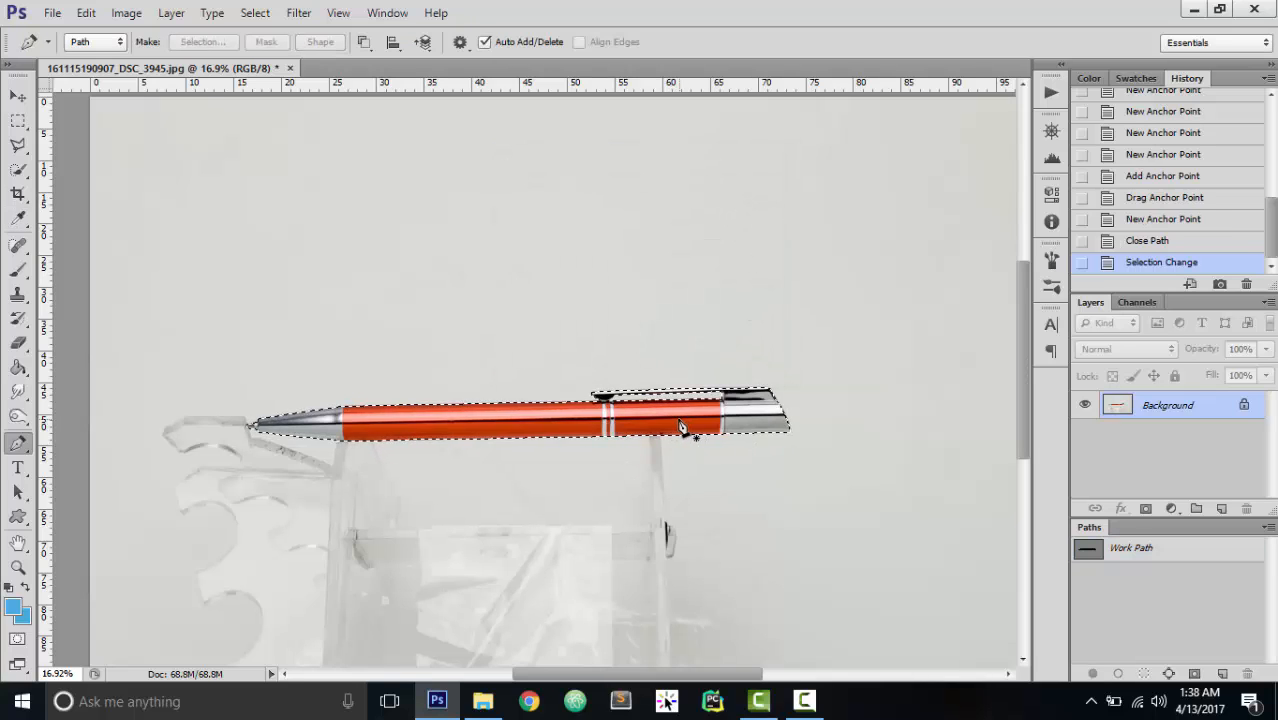
{"action": "scroll", "coordinate": [684, 428], "scroll_direction": "up", "scroll_amount": 3}
{"action": "scroll", "coordinate": [684, 428], "scroll_direction": "up", "scroll_amount": 1}
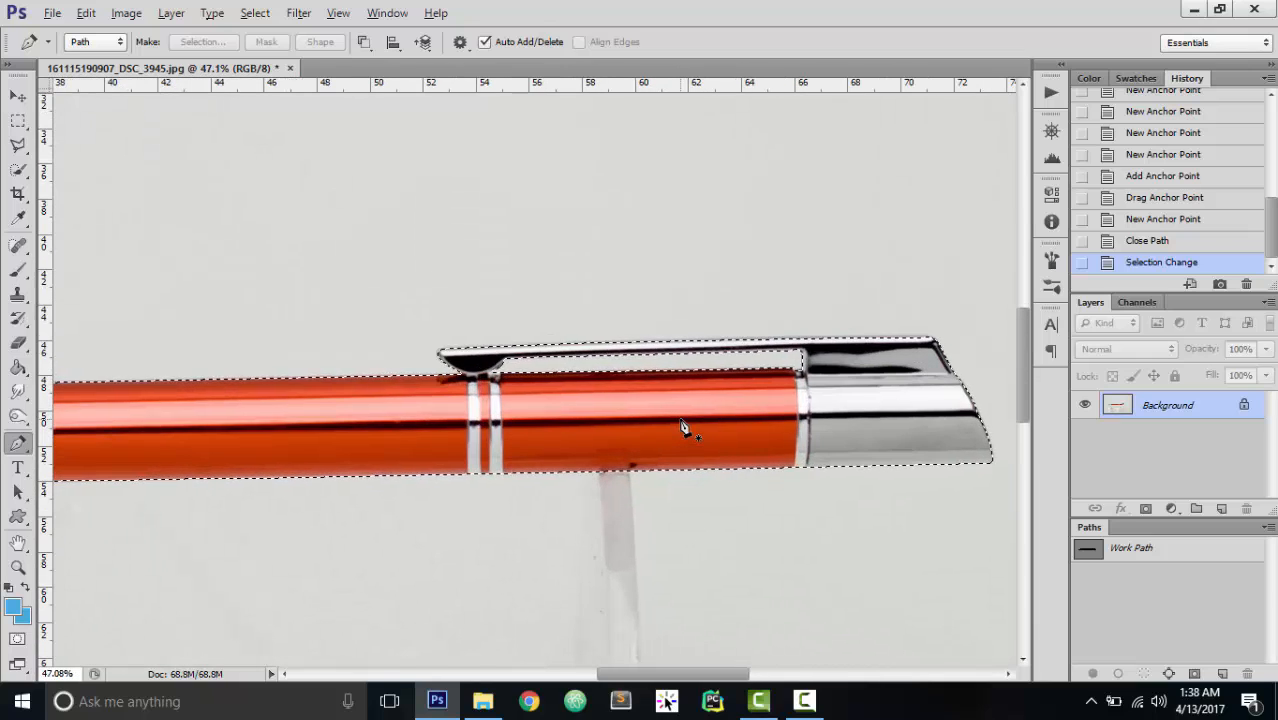
{"action": "scroll", "coordinate": [684, 428], "scroll_direction": "down", "scroll_amount": 4}
{"action": "scroll", "coordinate": [684, 428], "scroll_direction": "up", "scroll_amount": 2}
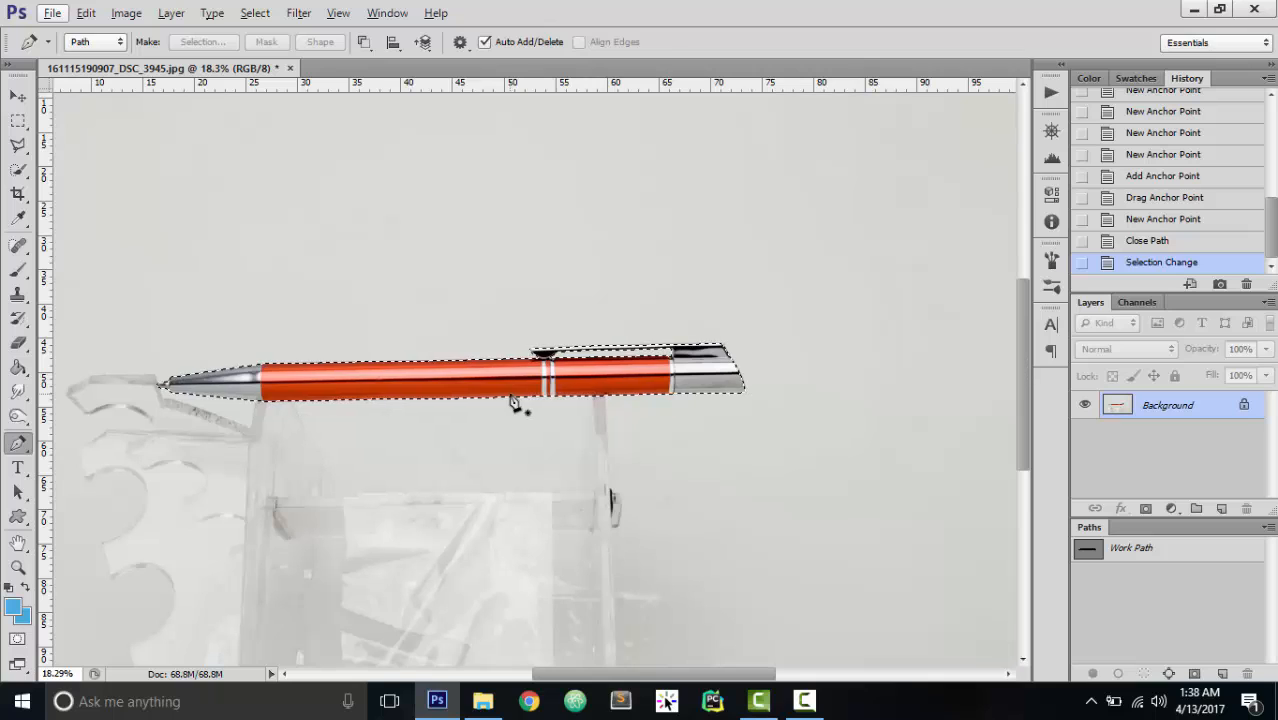
{"action": "key", "text": "ctrl+alt+r"}
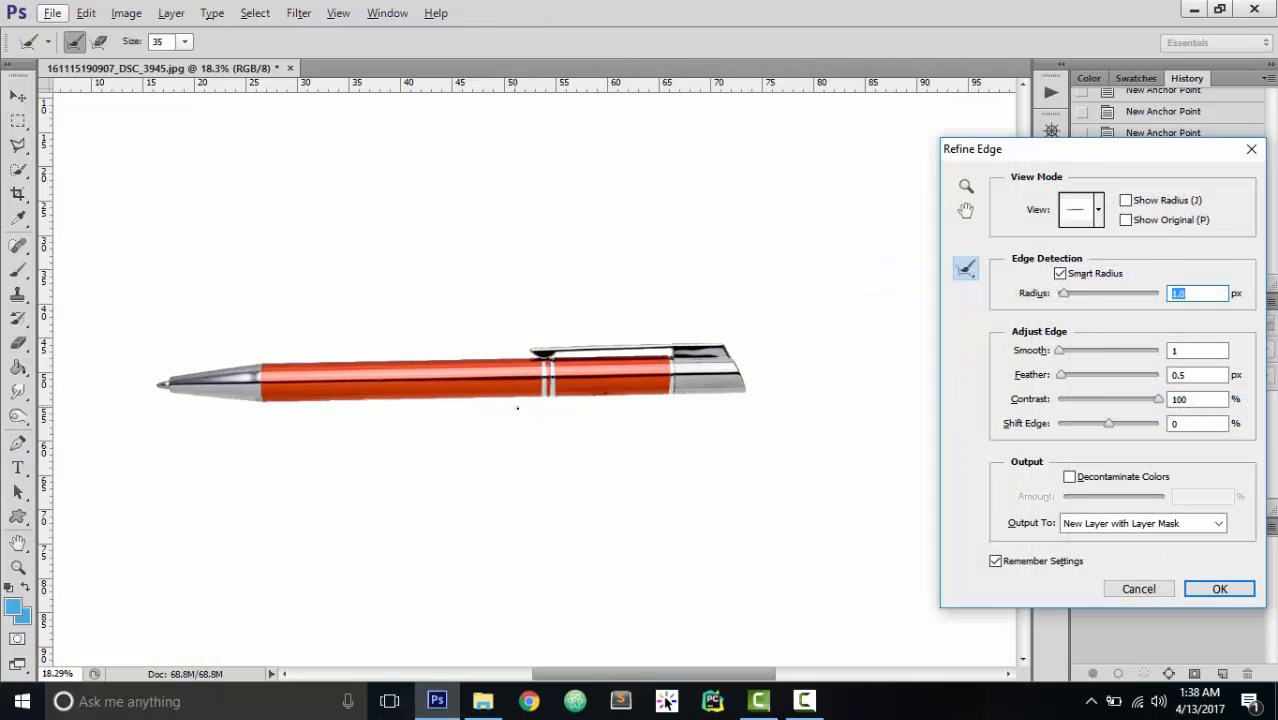
{"action": "key", "text": "Escape"}
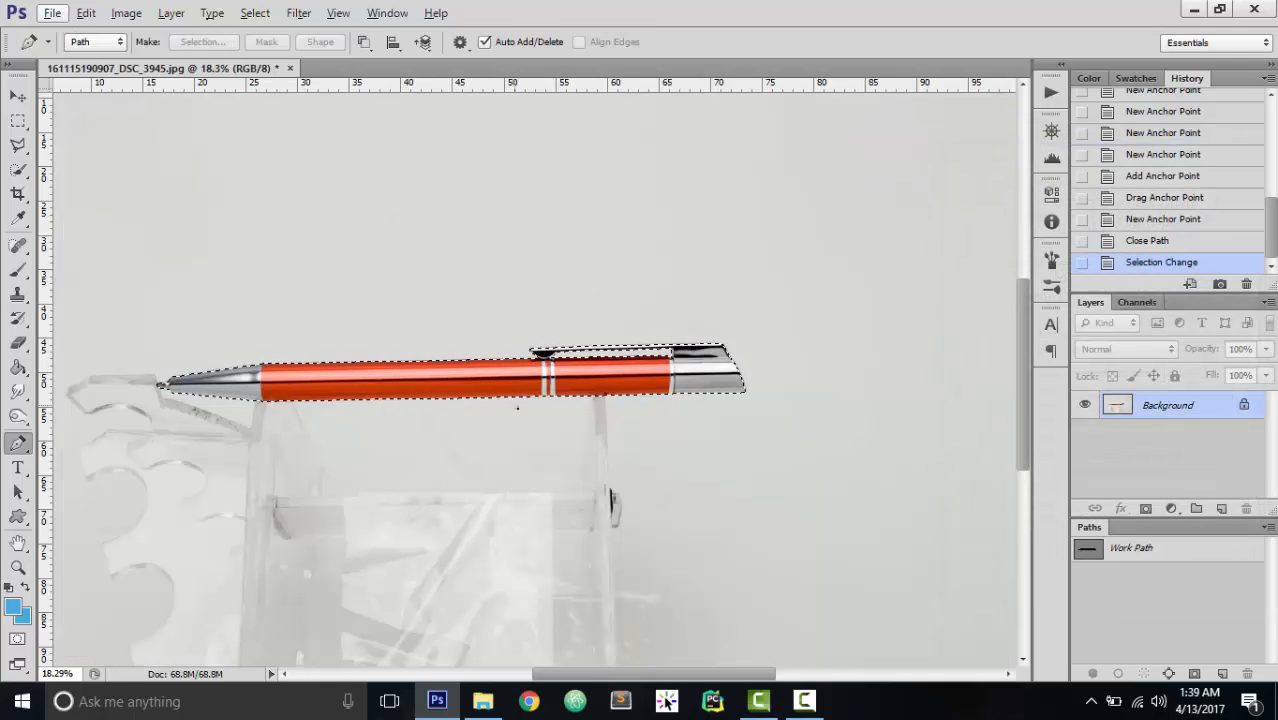
{"action": "key", "text": "ctrl+alt+r"}
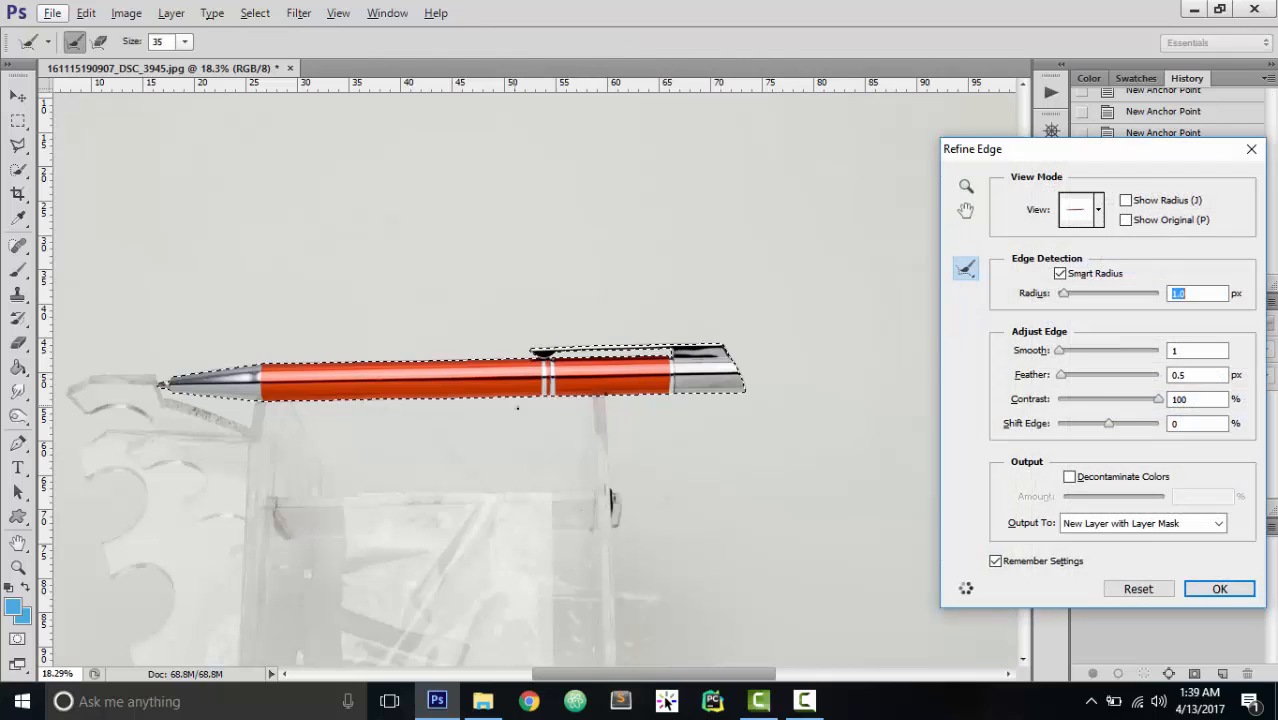
{"action": "left_click", "coordinate": [1253, 150]}
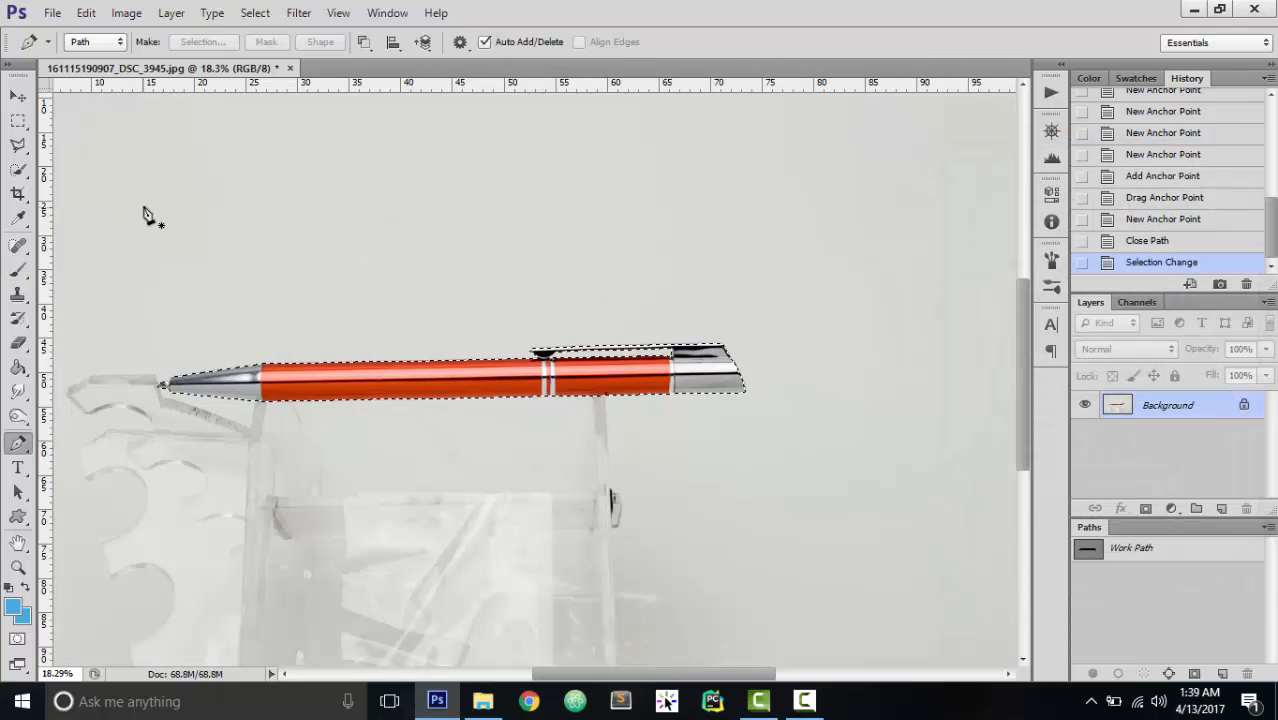
- Open Refine Edge for the pen selection from the Quick Selection tool and preview the cutout on black
{"action": "left_click", "coordinate": [18, 172]}
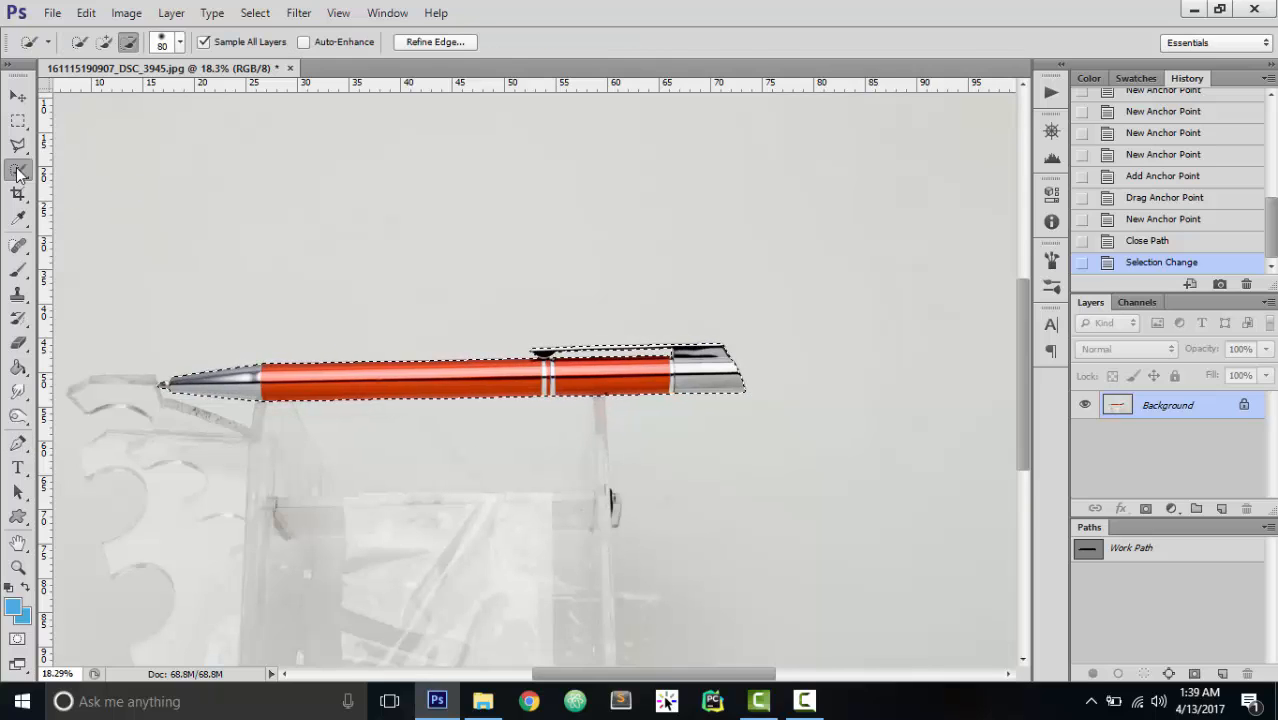
{"action": "left_click", "coordinate": [439, 48]}
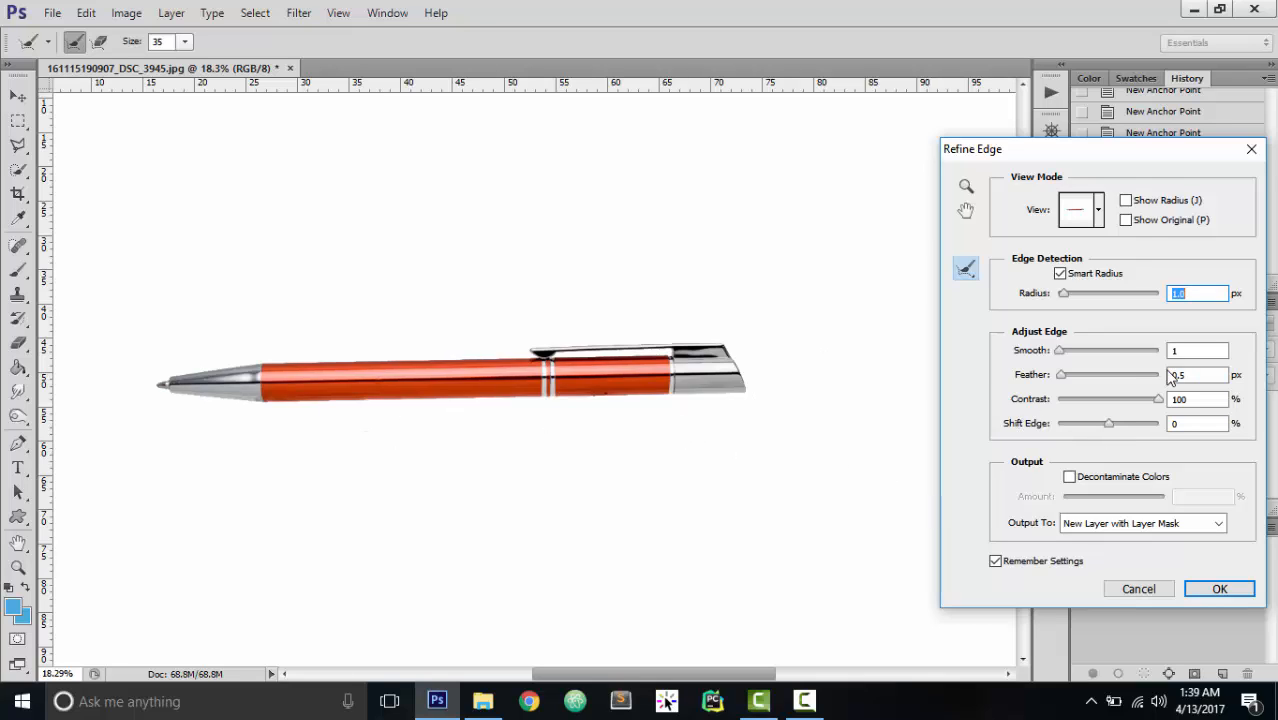
{"action": "left_click", "coordinate": [1098, 208]}
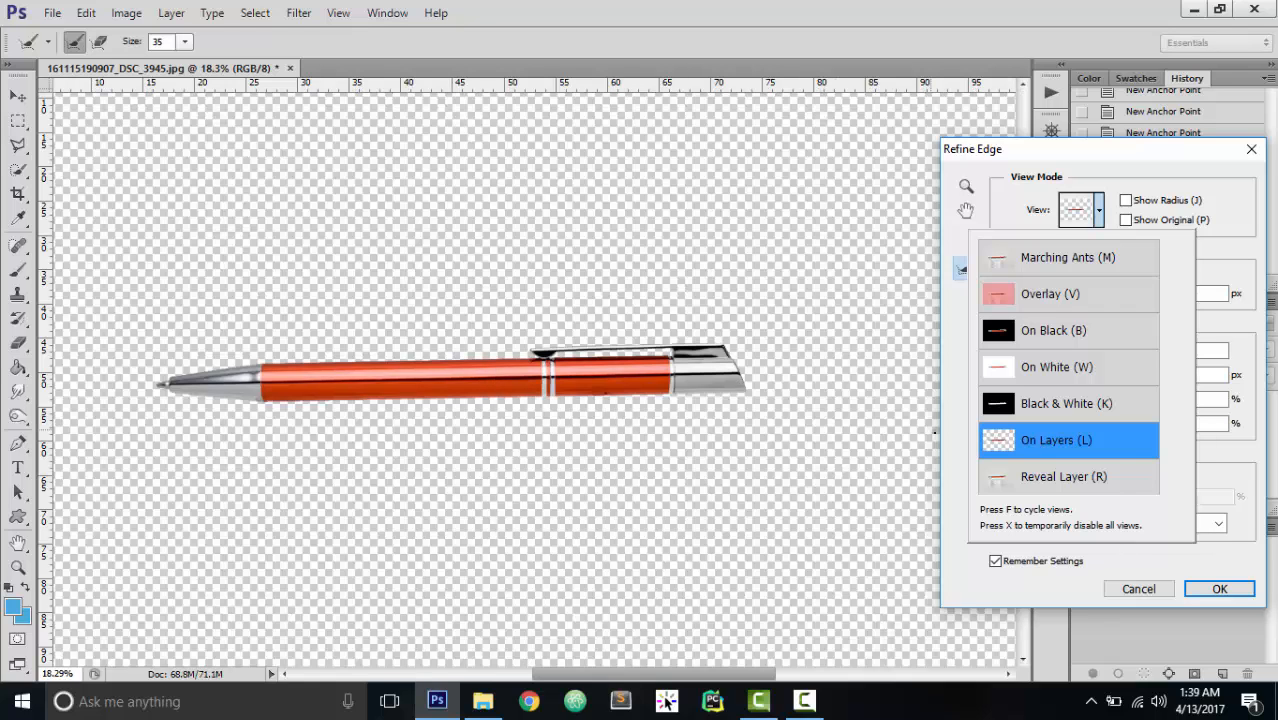
{"action": "left_click", "coordinate": [963, 437]}
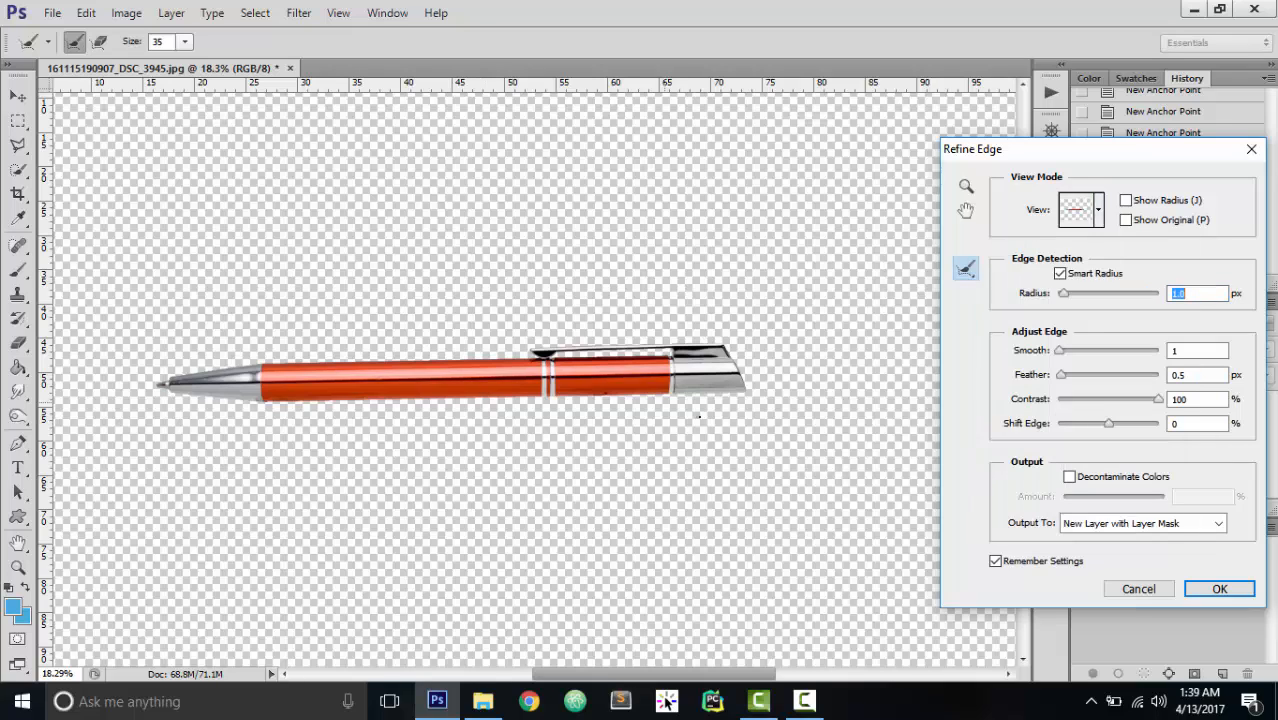
{"action": "left_click", "coordinate": [1095, 216]}
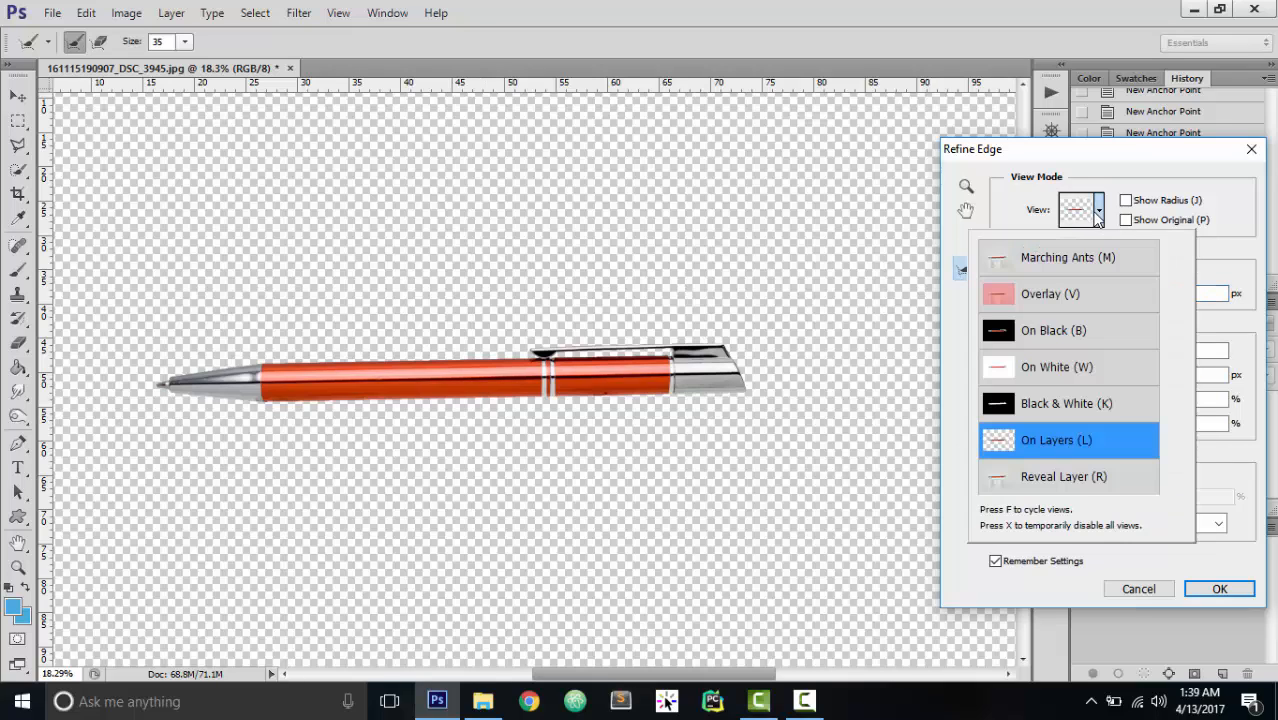
{"action": "left_click", "coordinate": [1037, 329]}
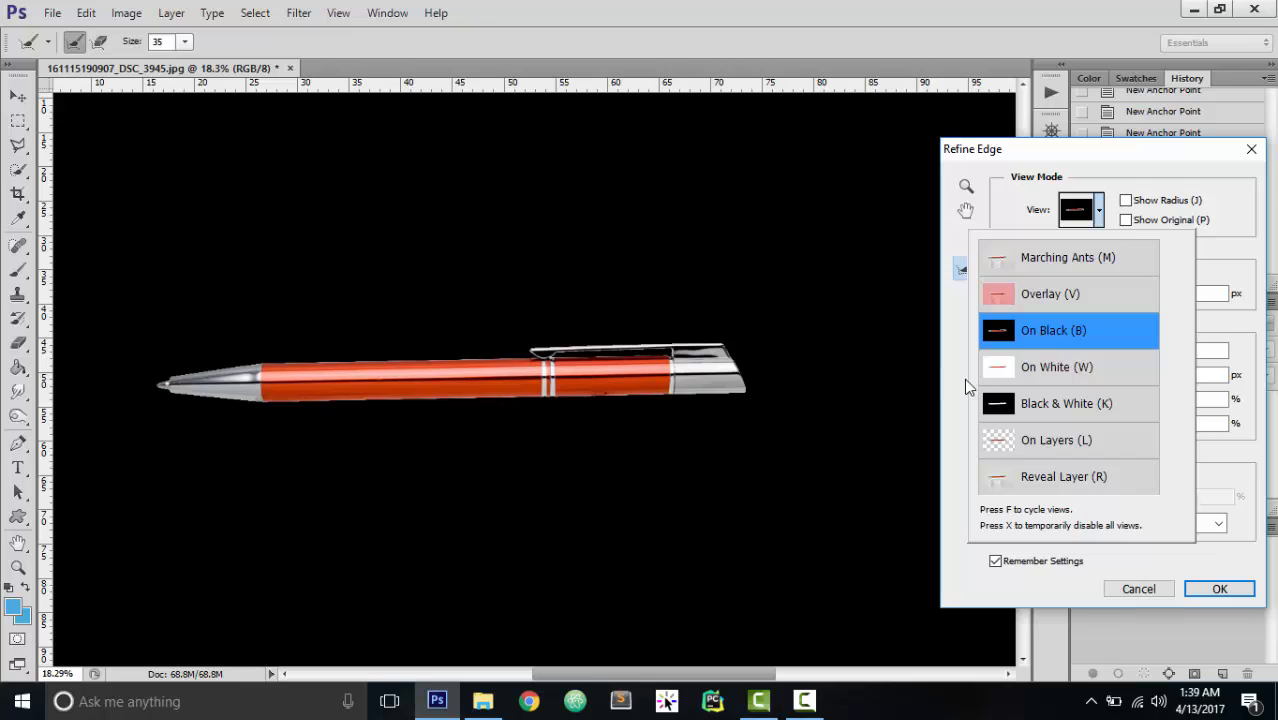
{"action": "left_click", "coordinate": [963, 378]}
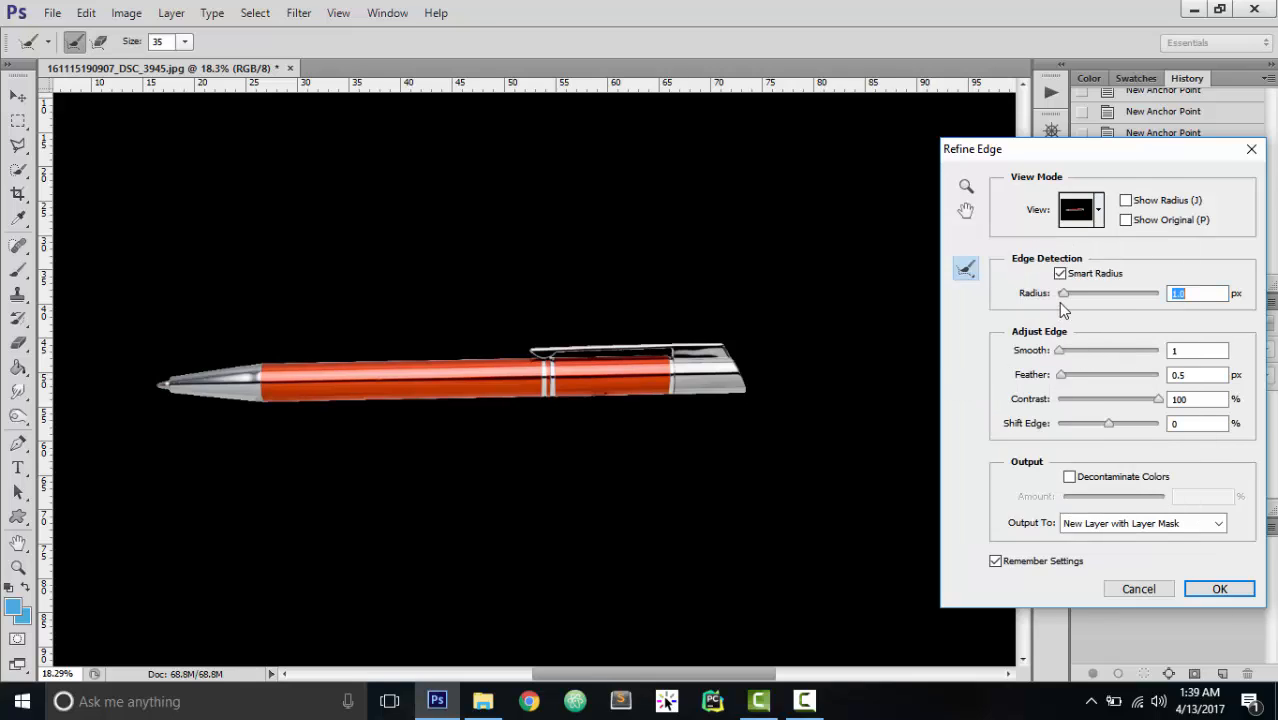
- Refine the pen's edge with 0 px feather and 9% contrast, and output it to a new layer with layer mask
{"action": "left_click_drag", "start_coordinate": [1063, 294], "coordinate": [1141, 300]}
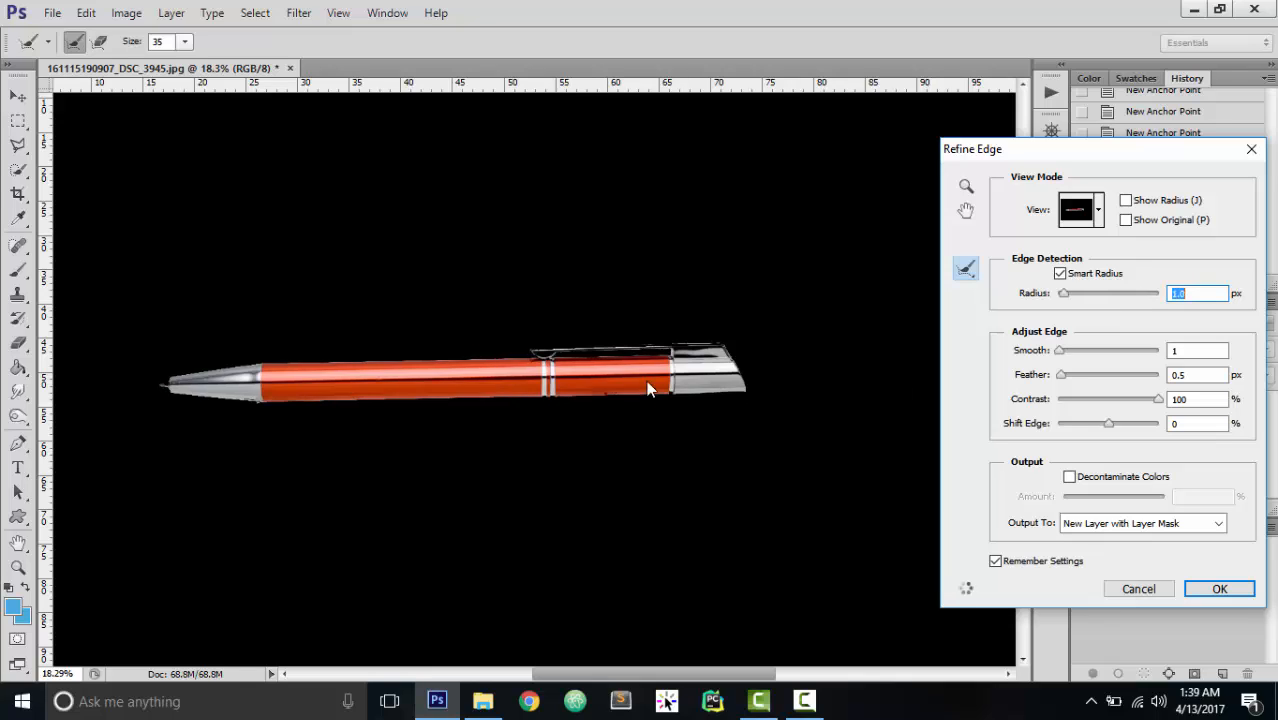
{"action": "mouse_move", "coordinate": [1060, 351]}
{"action": "left_mouse_down"}
{"action": "mouse_move", "coordinate": [1160, 356]}
{"action": "mouse_move", "coordinate": [1060, 351]}
{"action": "mouse_move", "coordinate": [1163, 388]}
{"action": "mouse_move", "coordinate": [1060, 376]}
{"action": "left_mouse_up"}
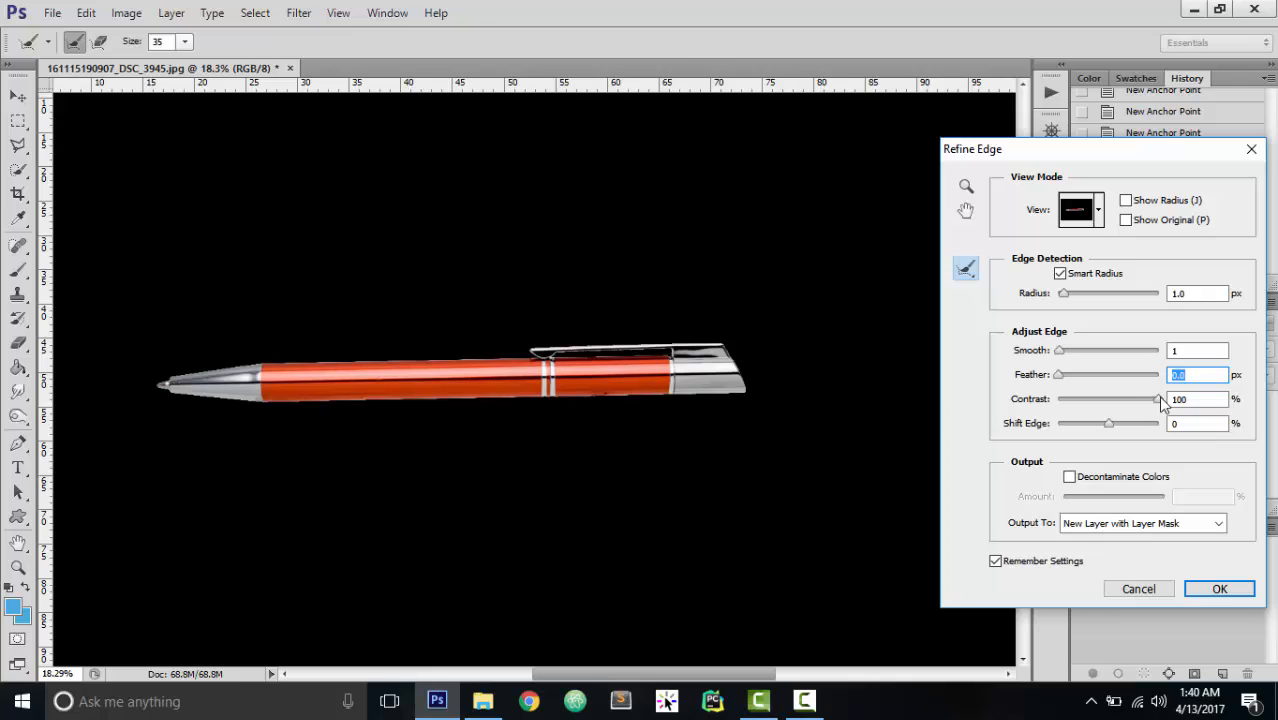
{"action": "left_click_drag", "start_coordinate": [1160, 399], "coordinate": [1068, 403]}
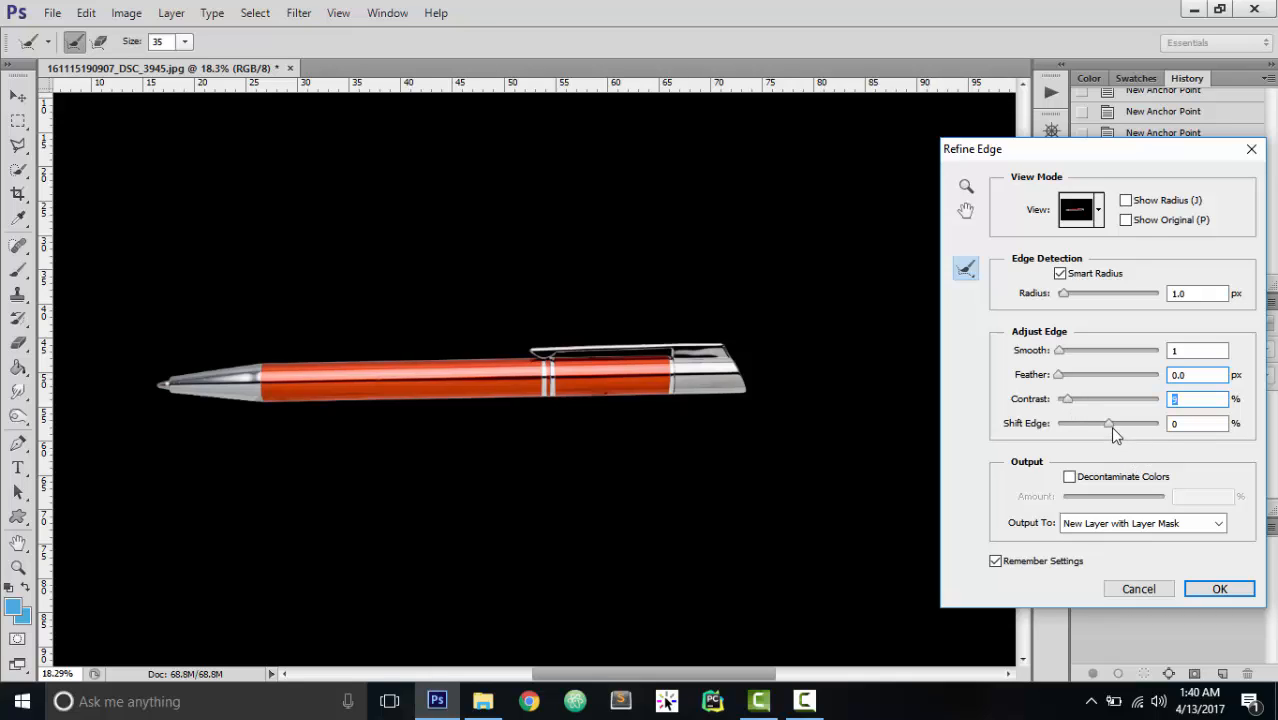
{"action": "key", "text": "Tab"}
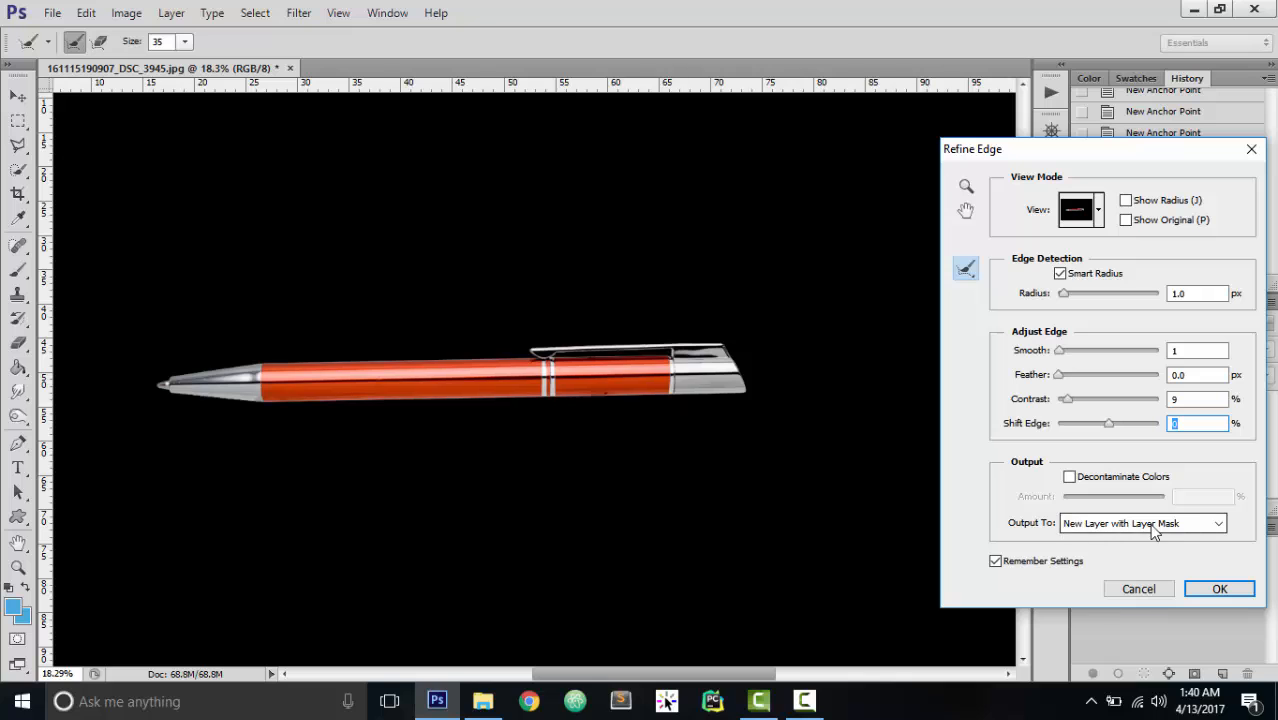
{"action": "left_click", "coordinate": [1220, 589]}
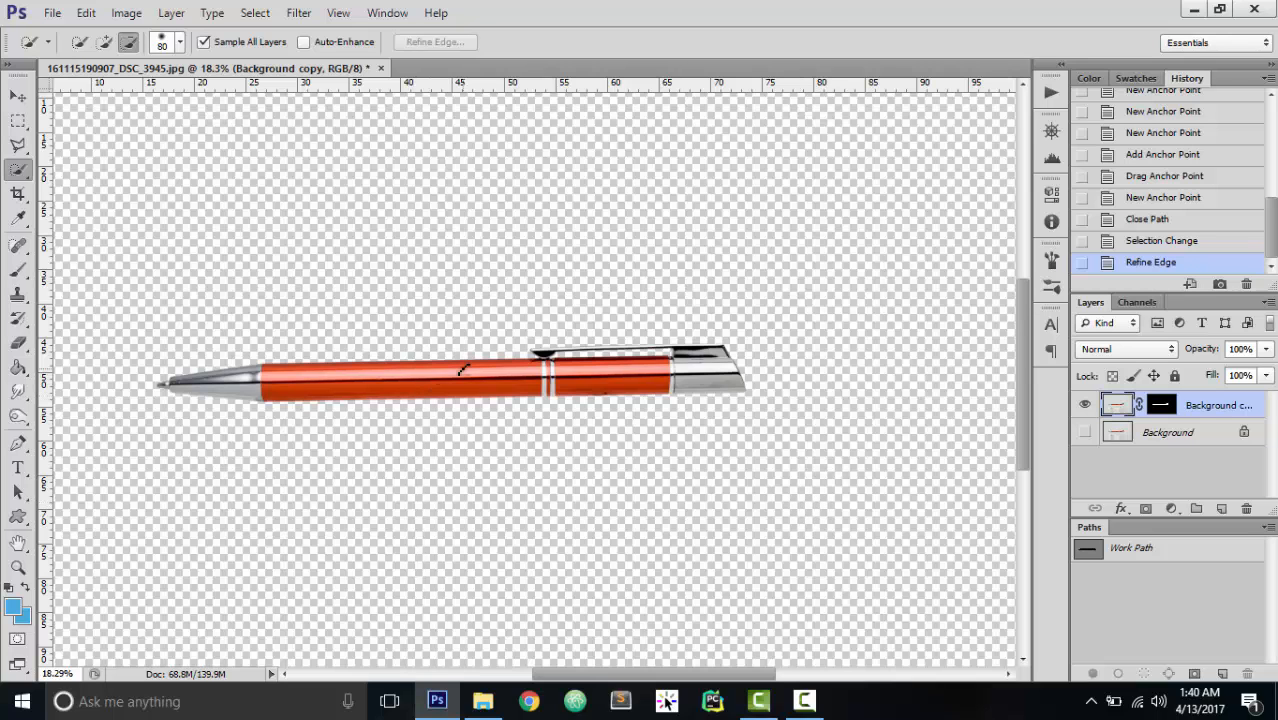
{"action": "key", "text": "ctrl+0"}
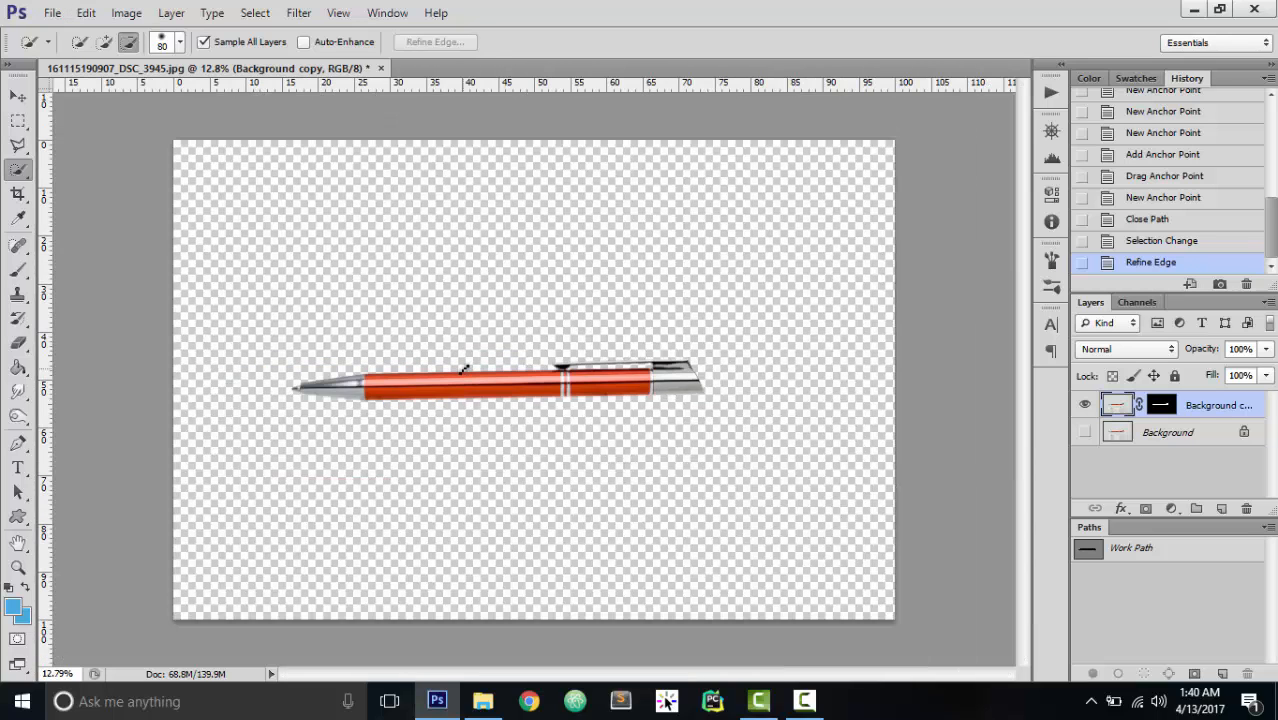
{"action": "key", "text": "ctrl+shift+s"}
{"action": "left_click", "coordinate": [870, 422]}
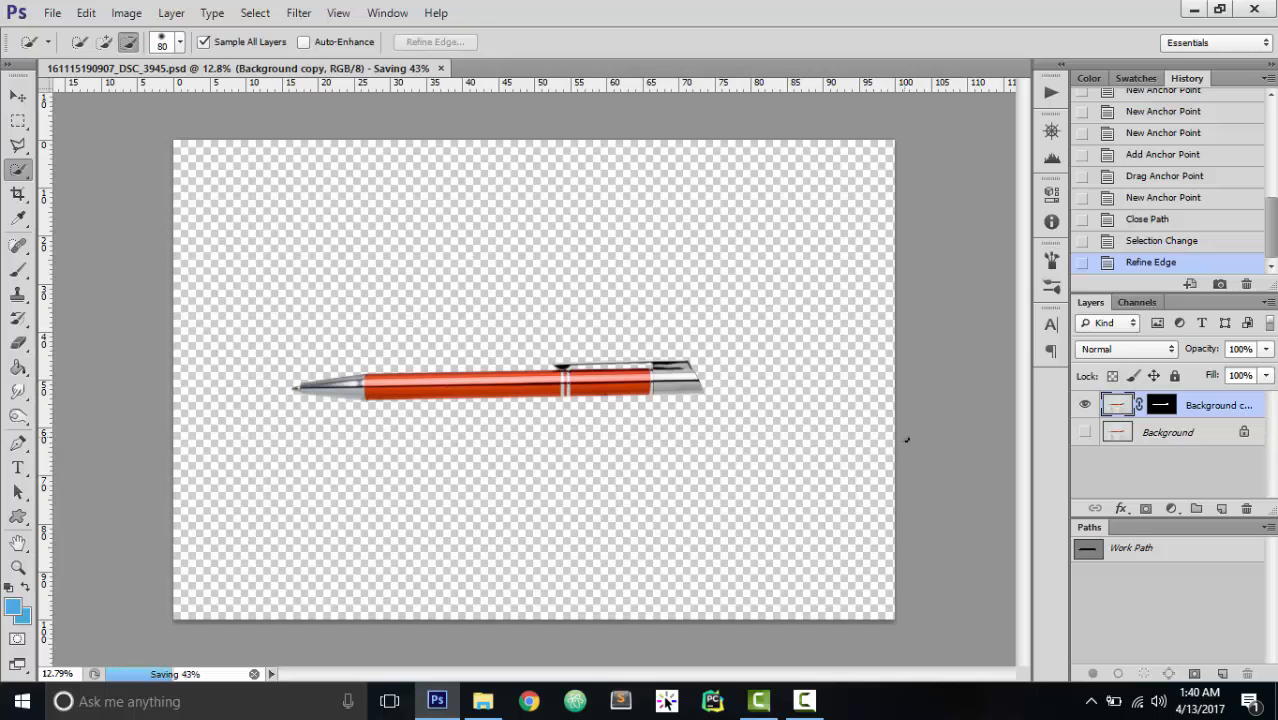
- Add a white (#ffffff) solid color fill layer between the pen cutout and the original background layer
{"action": "left_click", "coordinate": [1170, 509]}
{"action": "left_click", "coordinate": [1129, 605]}
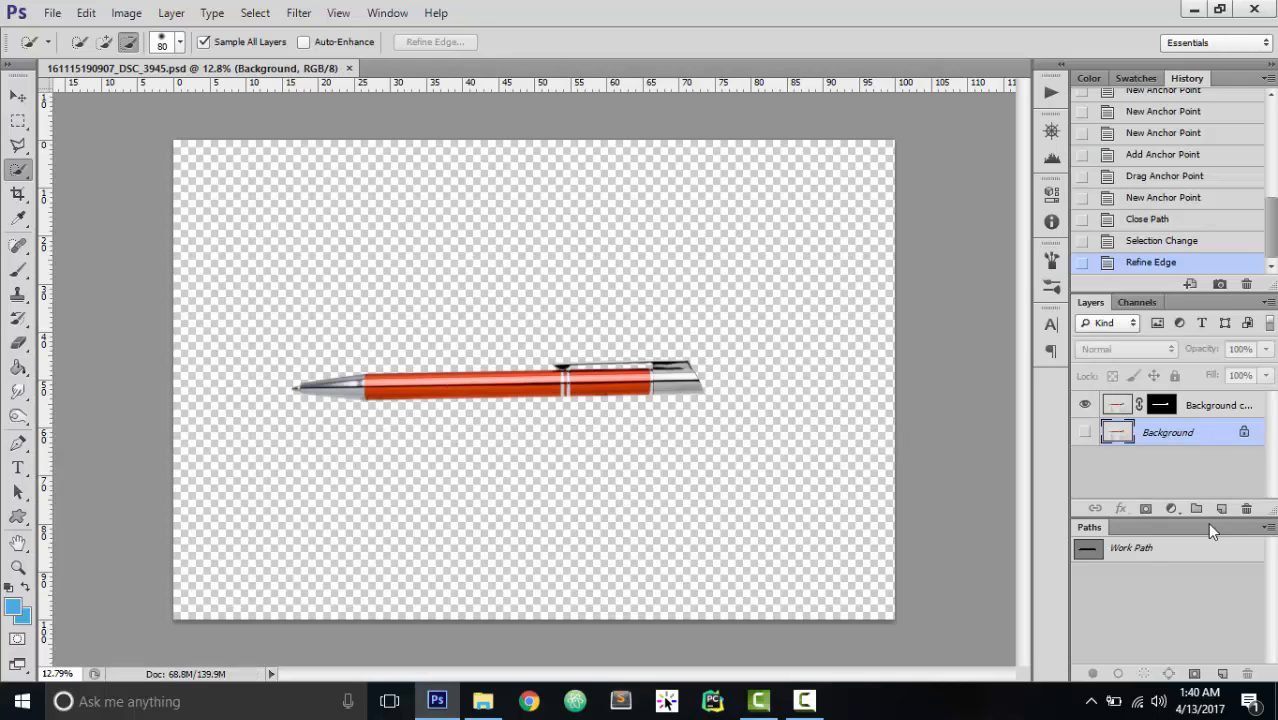
{"action": "left_click", "coordinate": [1222, 510]}
{"action": "left_click", "coordinate": [1171, 509]}
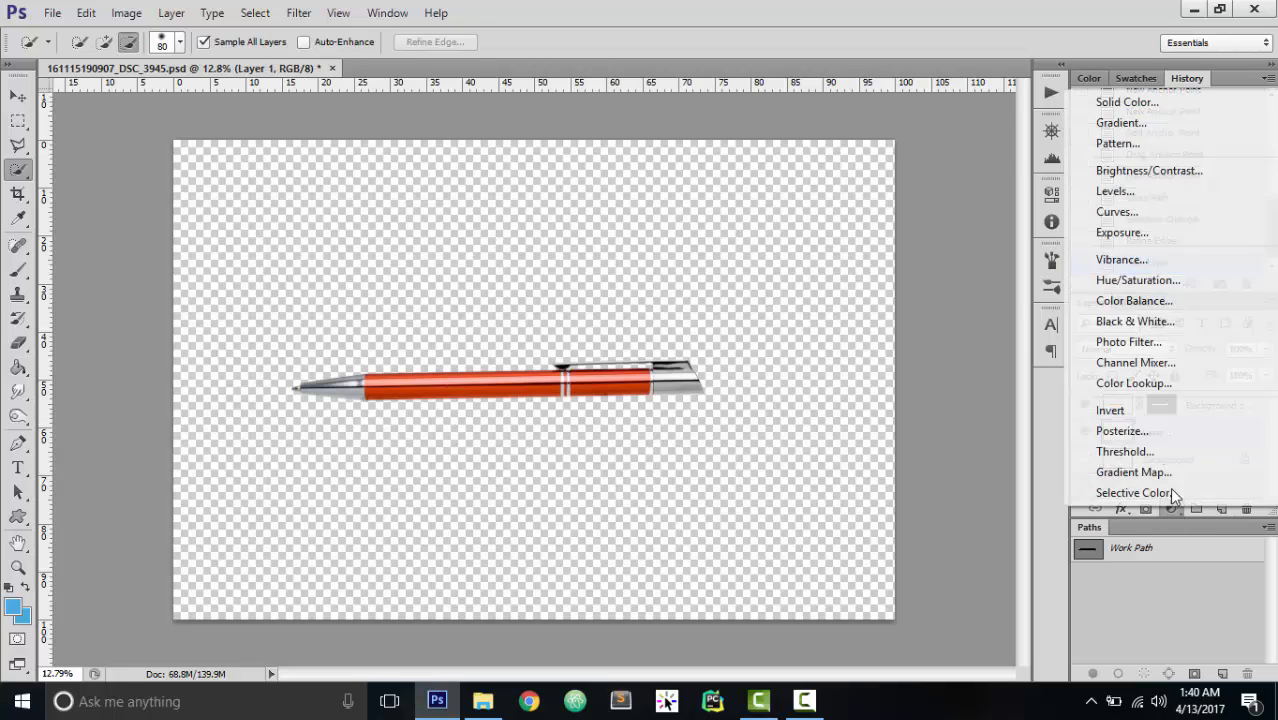
{"action": "left_click", "coordinate": [1124, 102]}
{"action": "left_click_drag", "start_coordinate": [698, 418], "coordinate": [525, 200]}
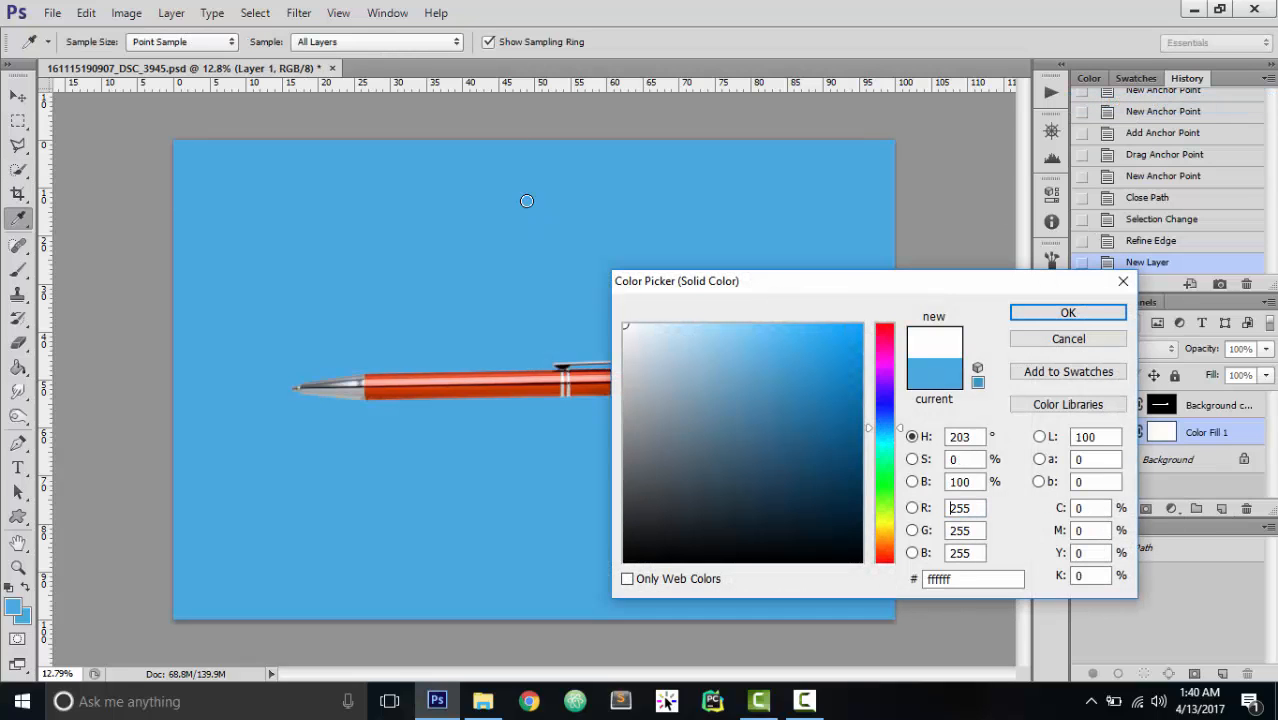
{"action": "left_click", "coordinate": [1085, 317]}
{"action": "key", "text": "alt"}
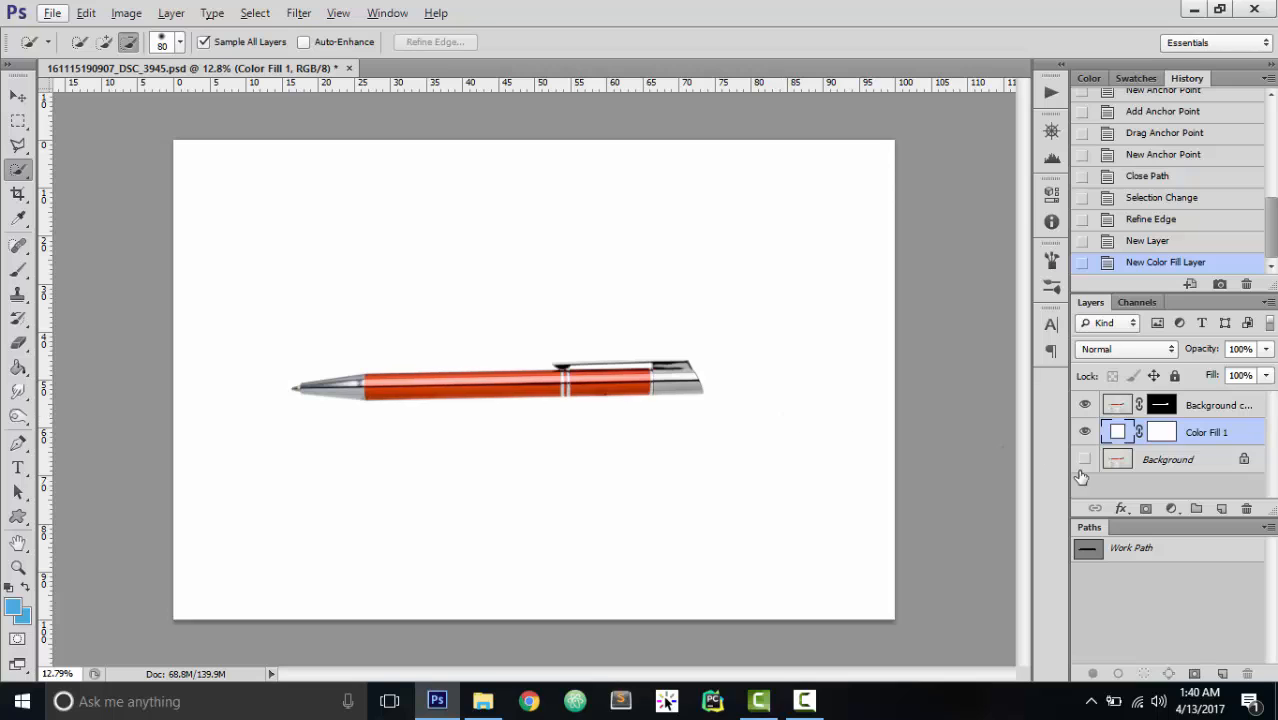
- Change the fill layer's color behind the pen to bright blue #1b9cff
{"action": "double_click", "coordinate": [1118, 432]}
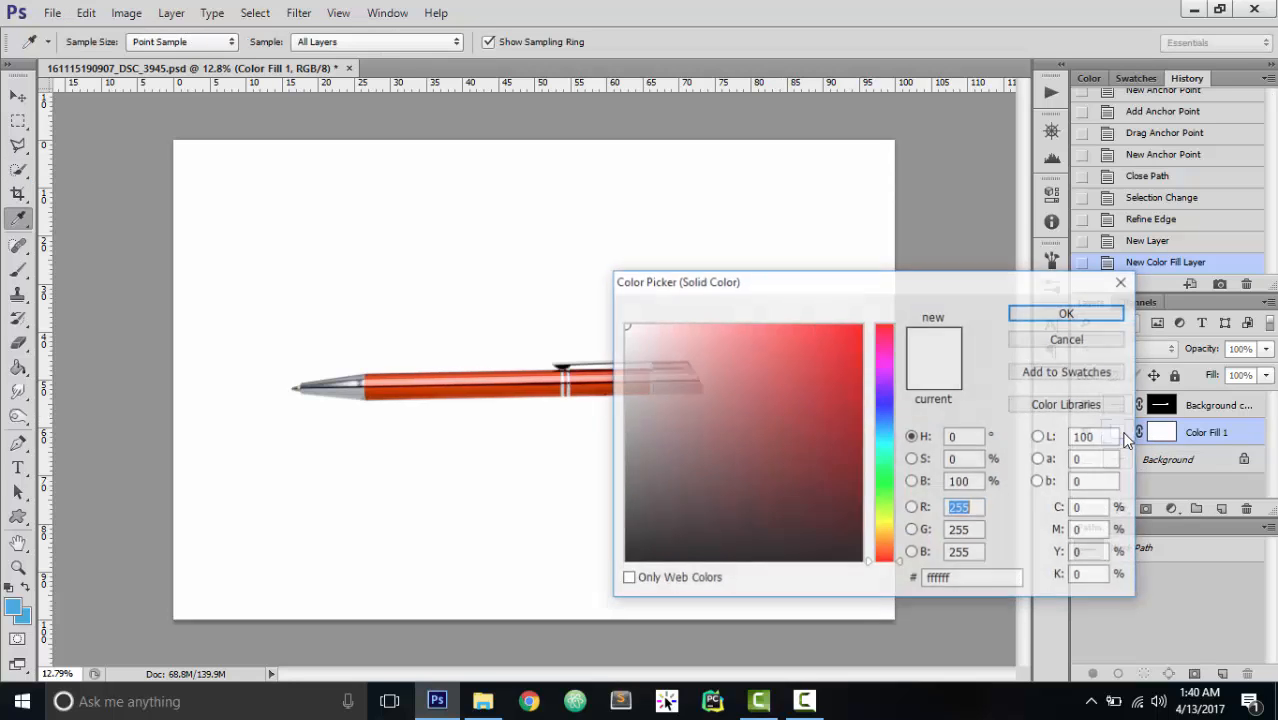
{"action": "left_click_drag", "start_coordinate": [819, 378], "coordinate": [864, 322]}
{"action": "left_click_drag", "start_coordinate": [935, 291], "coordinate": [1123, 203]}
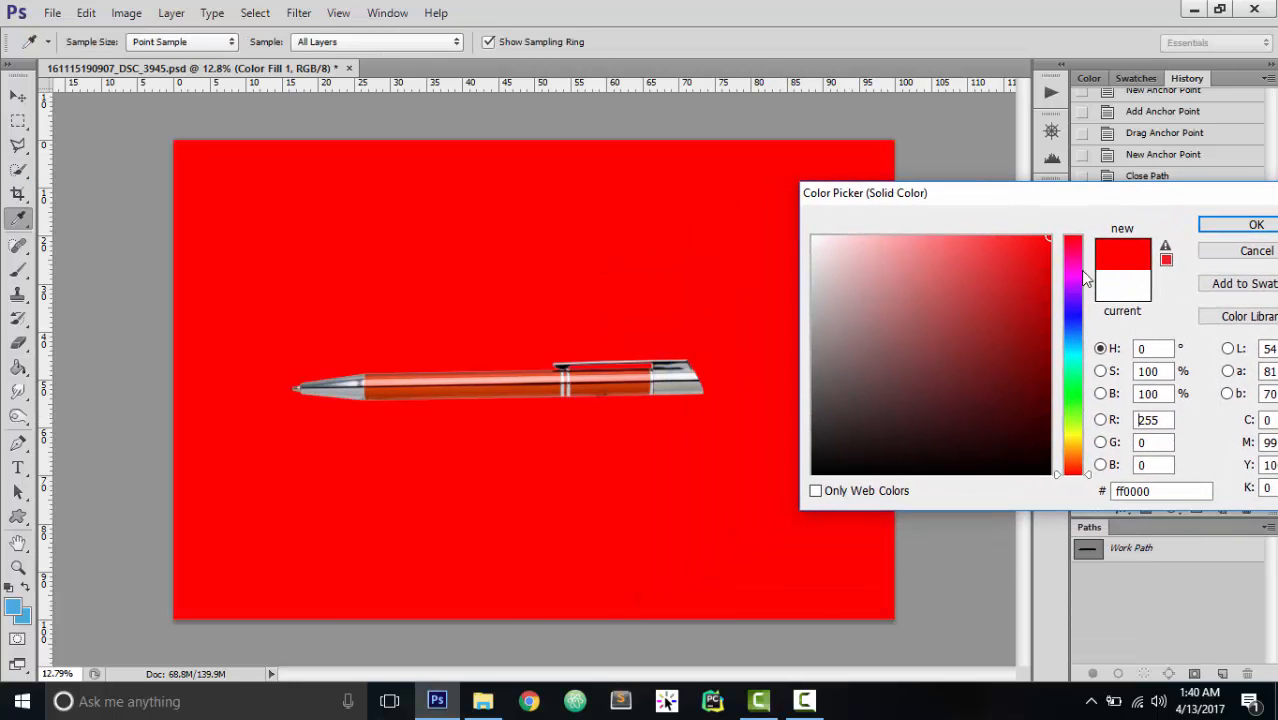
{"action": "left_click_drag", "start_coordinate": [1073, 352], "coordinate": [1073, 338]}
{"action": "left_click", "coordinate": [1010, 266]}
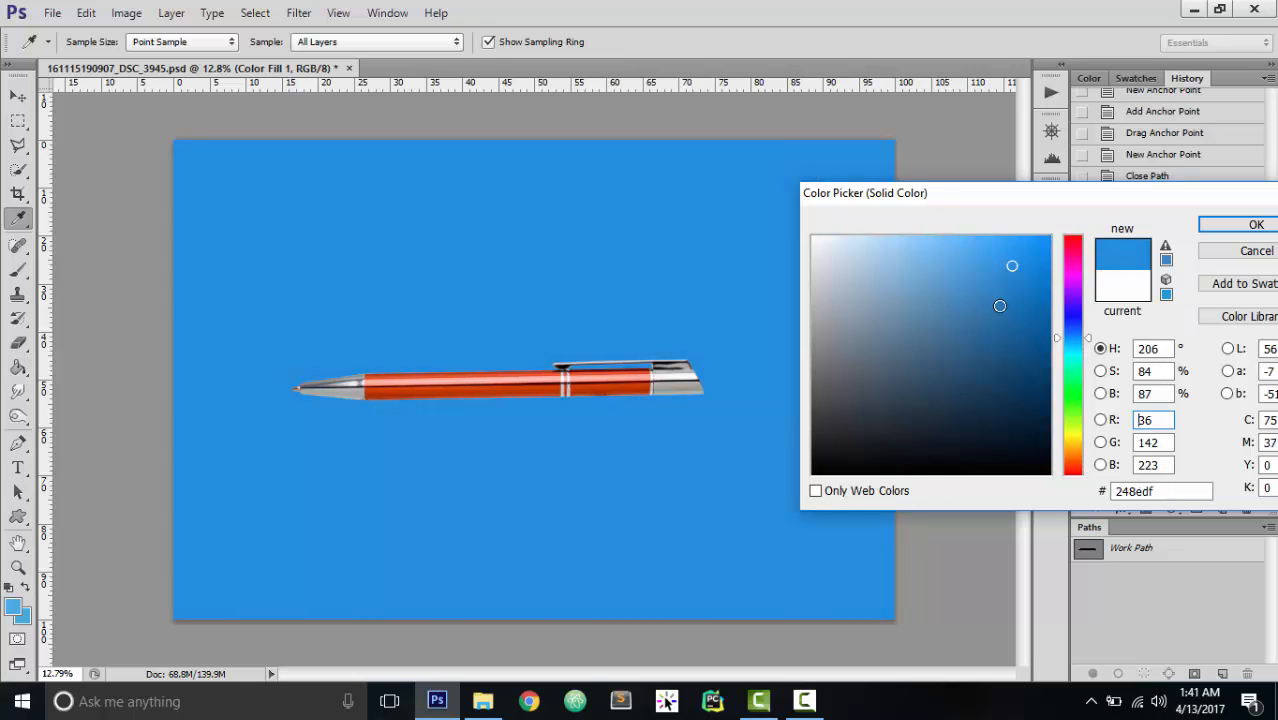
{"action": "left_click", "coordinate": [929, 250]}
{"action": "left_click_drag", "start_coordinate": [930, 250], "coordinate": [1025, 218]}
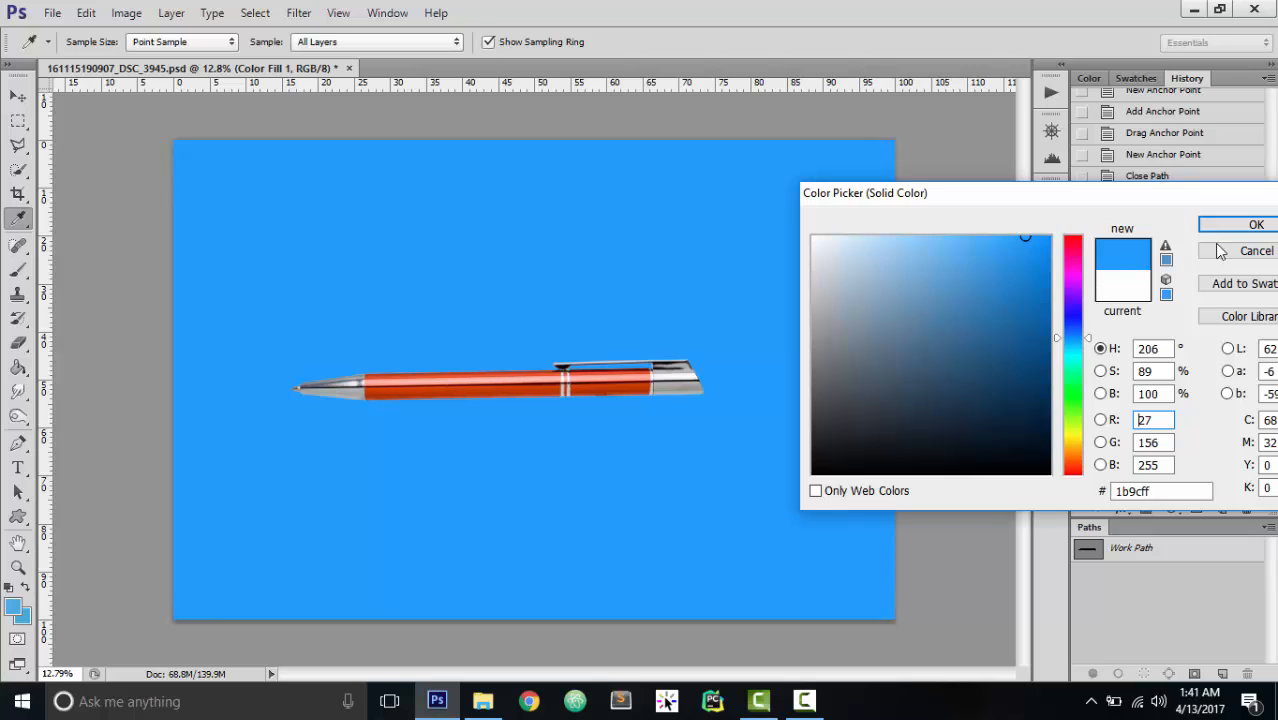
{"action": "left_click", "coordinate": [1227, 228]}
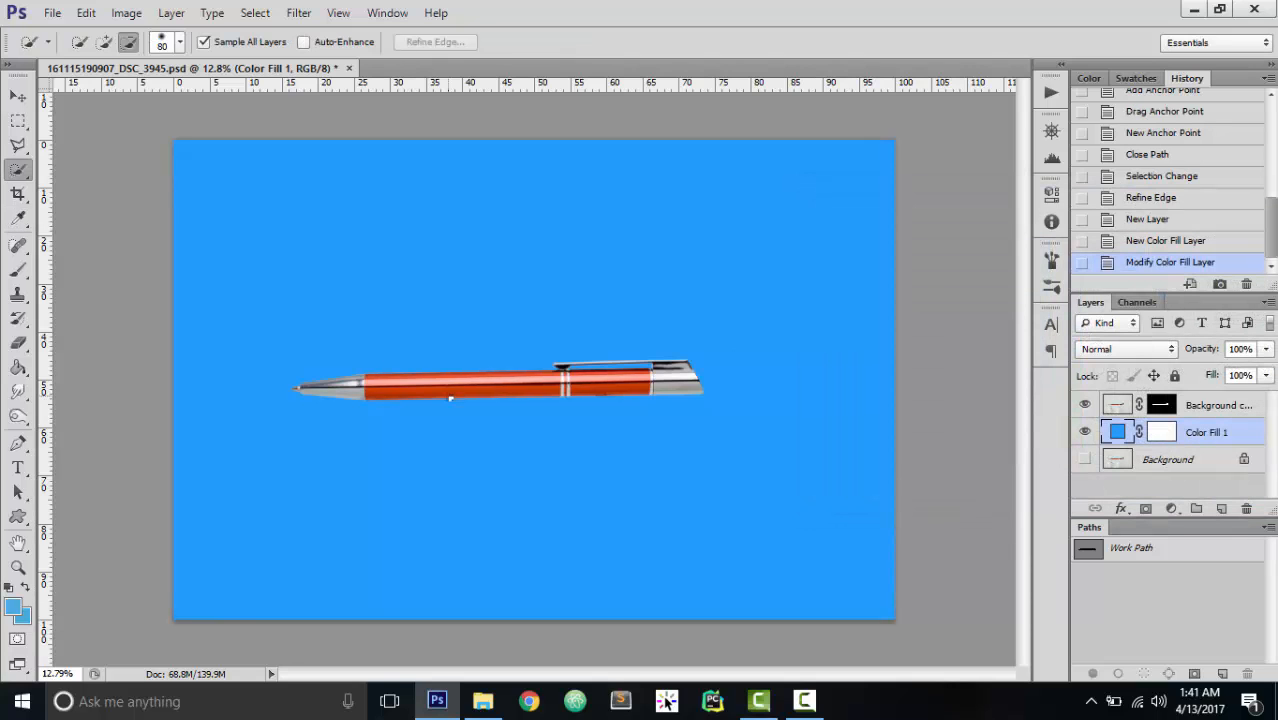